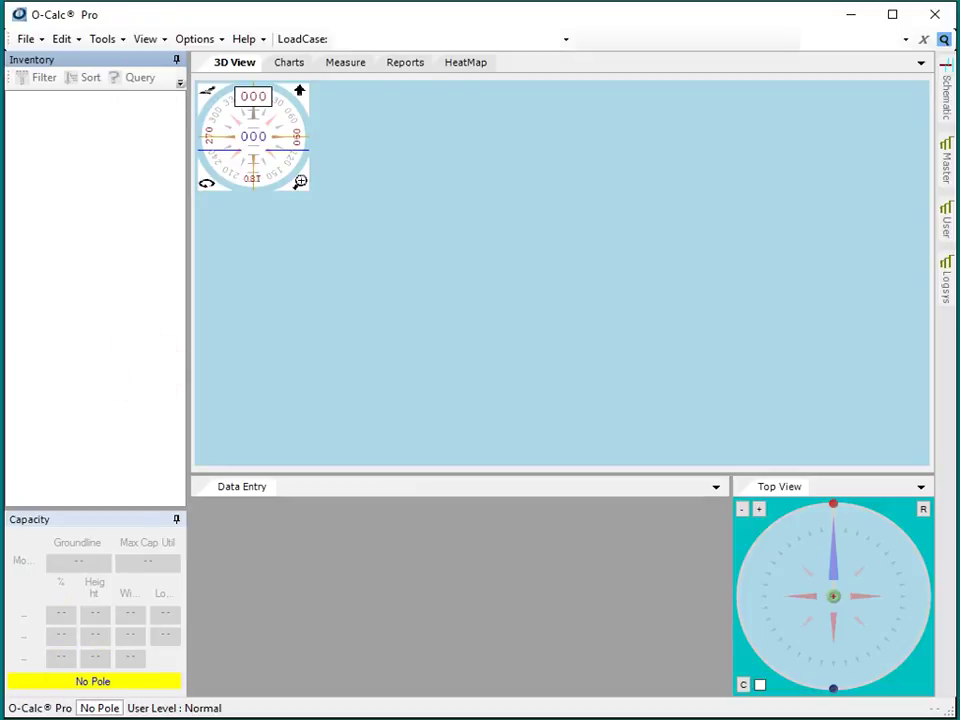
Open the Tools menu from the O-Calc Pro menu bar
{"action": "left_click", "coordinate": [112, 45]}
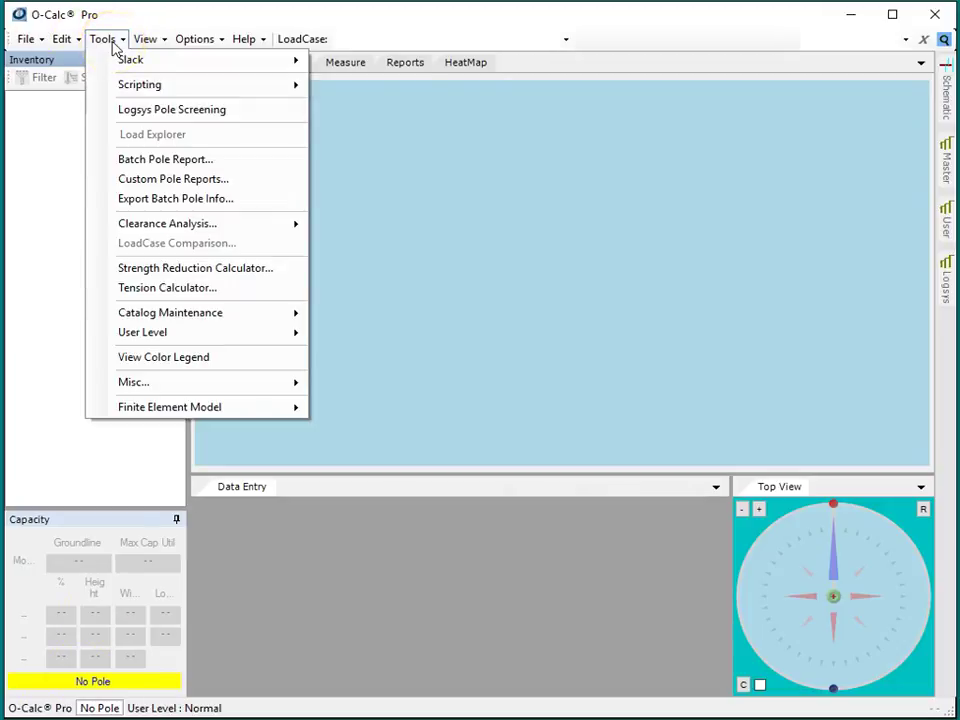
Launch Misc > Photo Measurement > Lens Calibration, centre the dialog, and start printing the calibration chart
{"action": "mouse_move", "coordinate": [174, 383]}
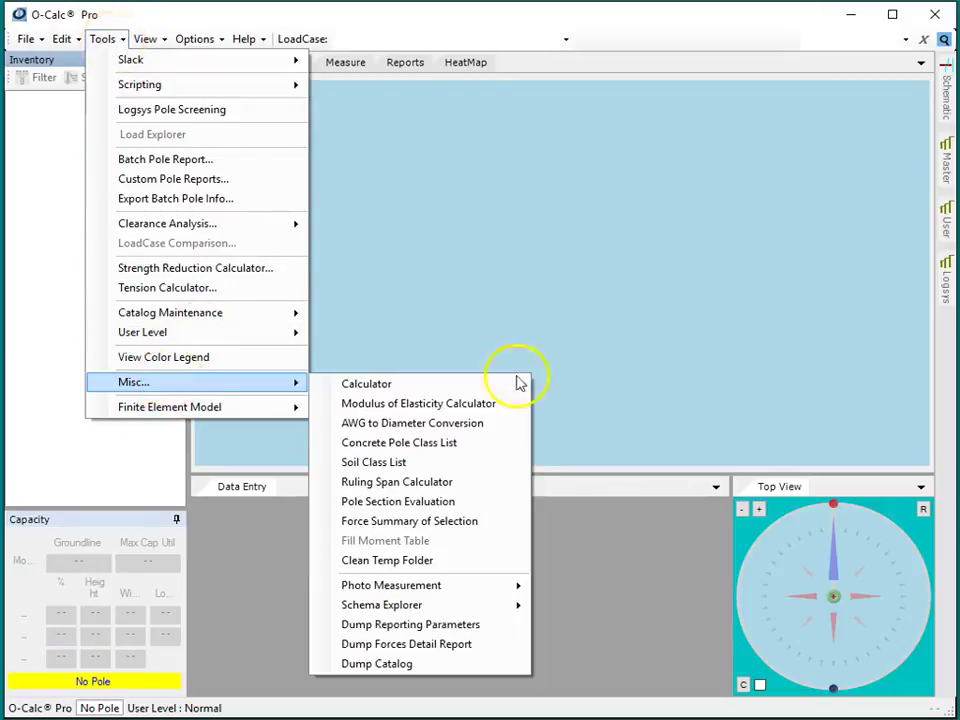
{"action": "mouse_move", "coordinate": [395, 590]}
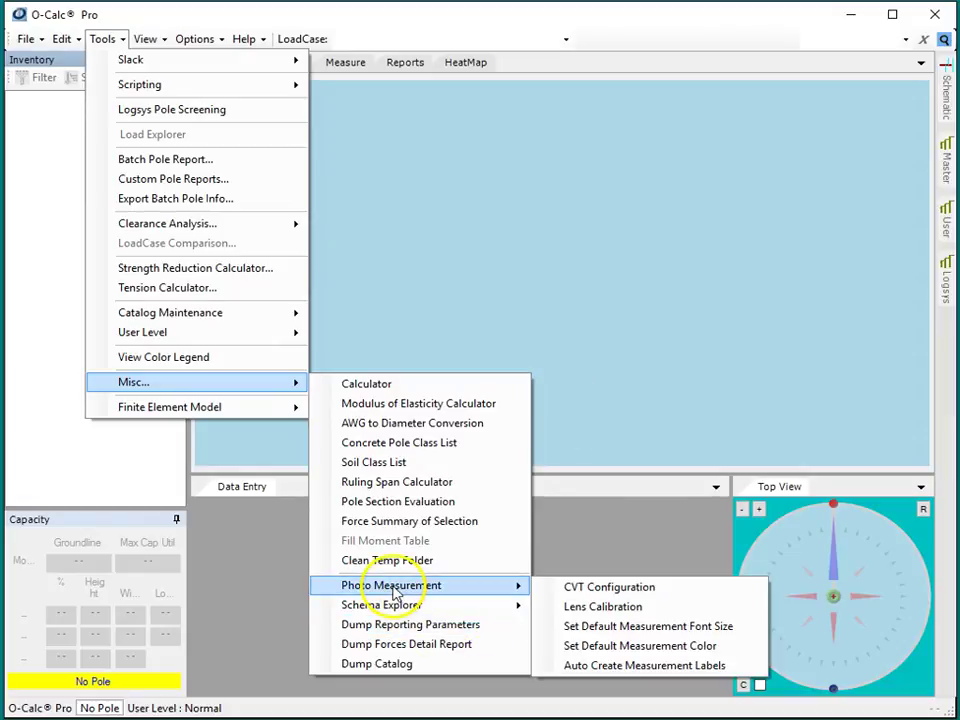
{"action": "left_click", "coordinate": [620, 608]}
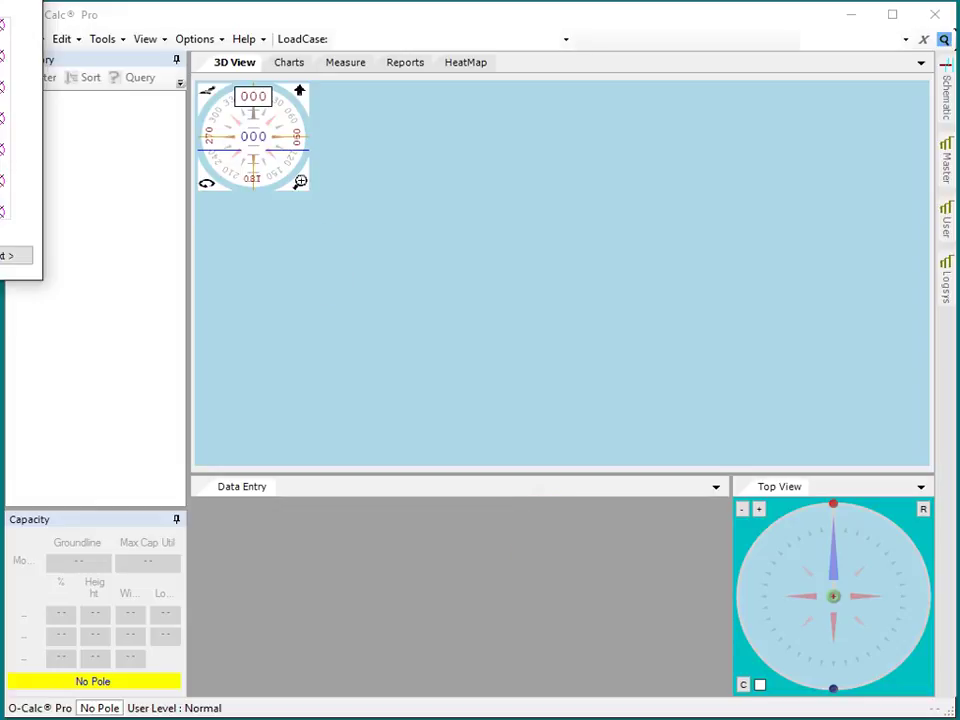
{"action": "left_click_drag", "start_coordinate": [0, 10], "coordinate": [476, 231]}
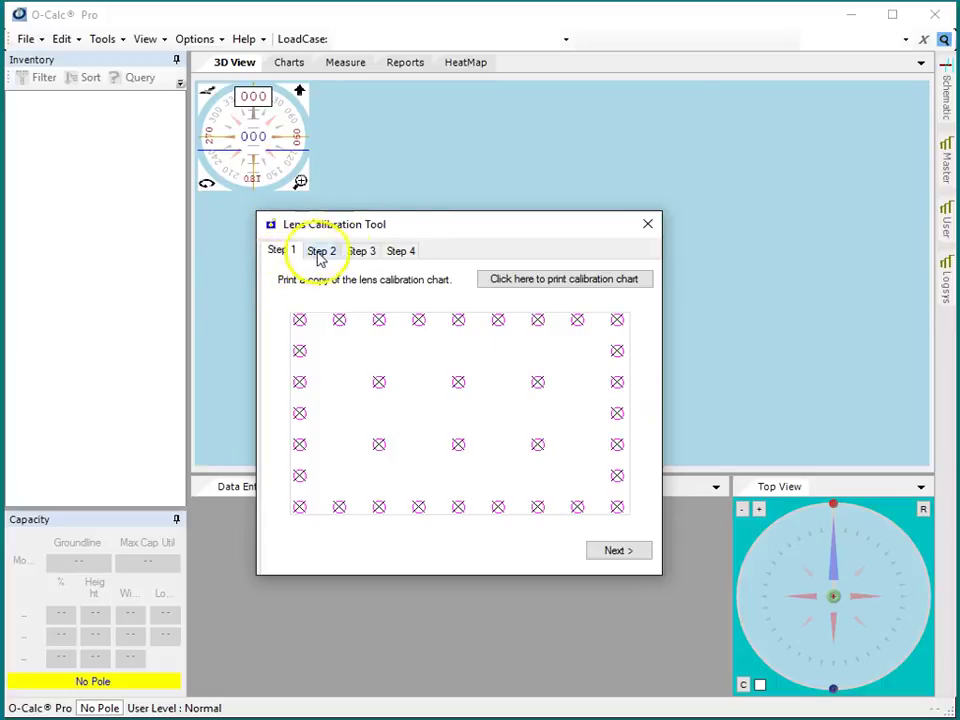
{"action": "left_click", "coordinate": [573, 282]}
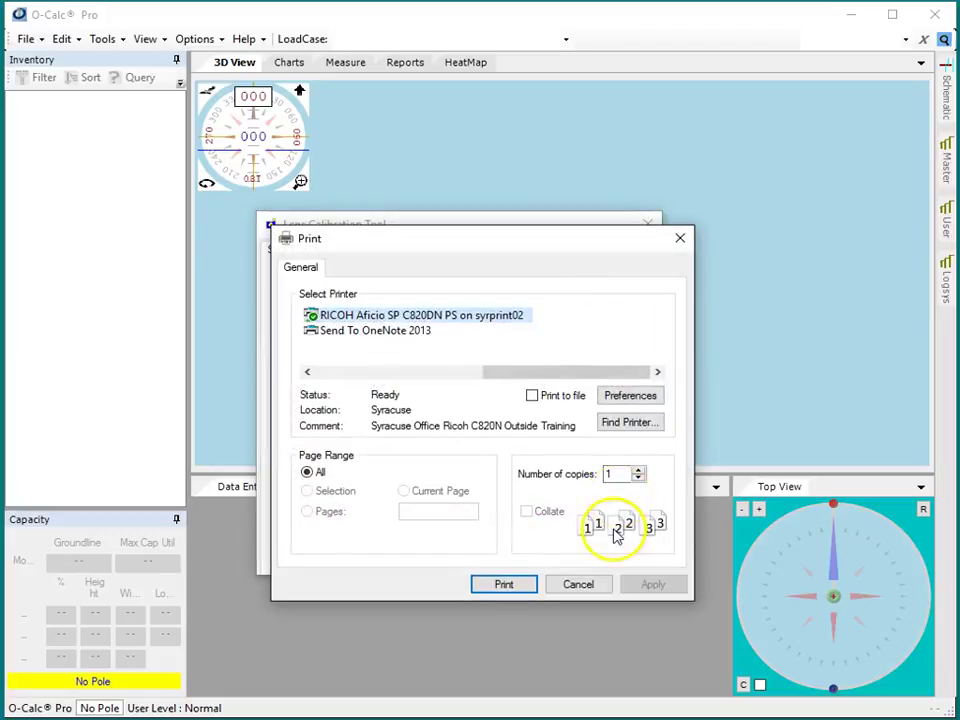
Print the calibration chart, then switch to the 100_1221 photo folder and view RIMG0007.JPG
{"action": "left_click", "coordinate": [504, 585]}
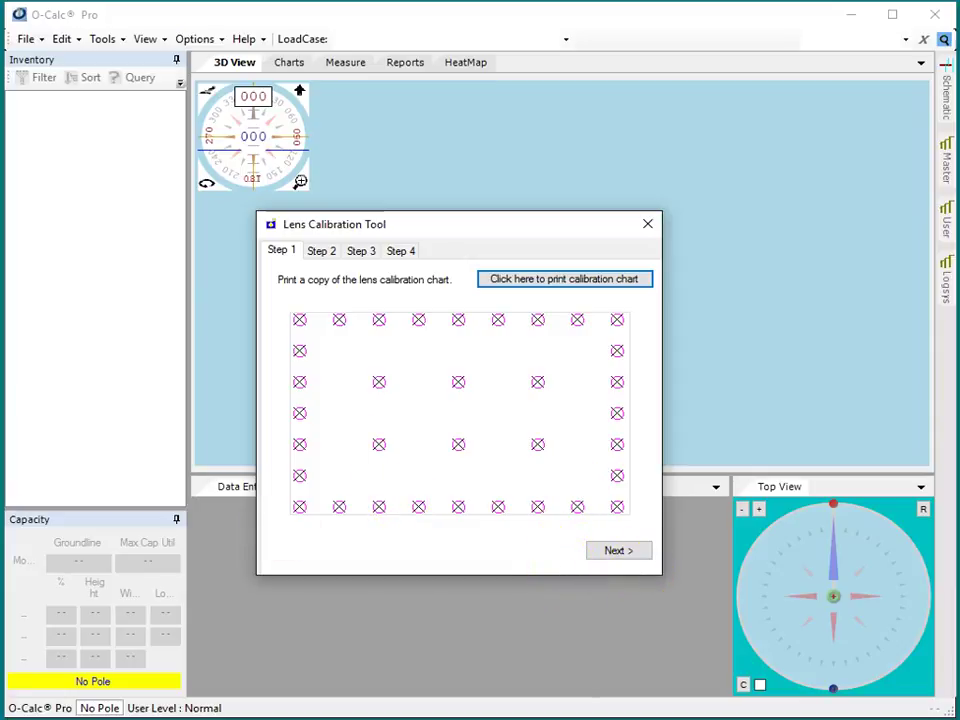
{"action": "key", "text": "alt+Tab"}
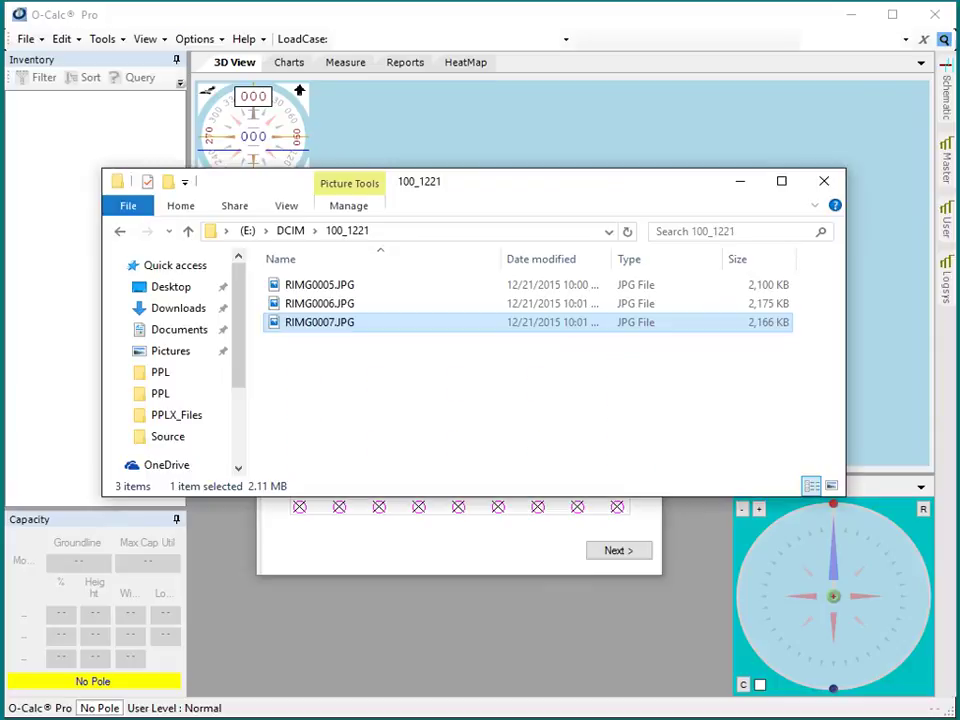
{"action": "double_click", "coordinate": [318, 322]}
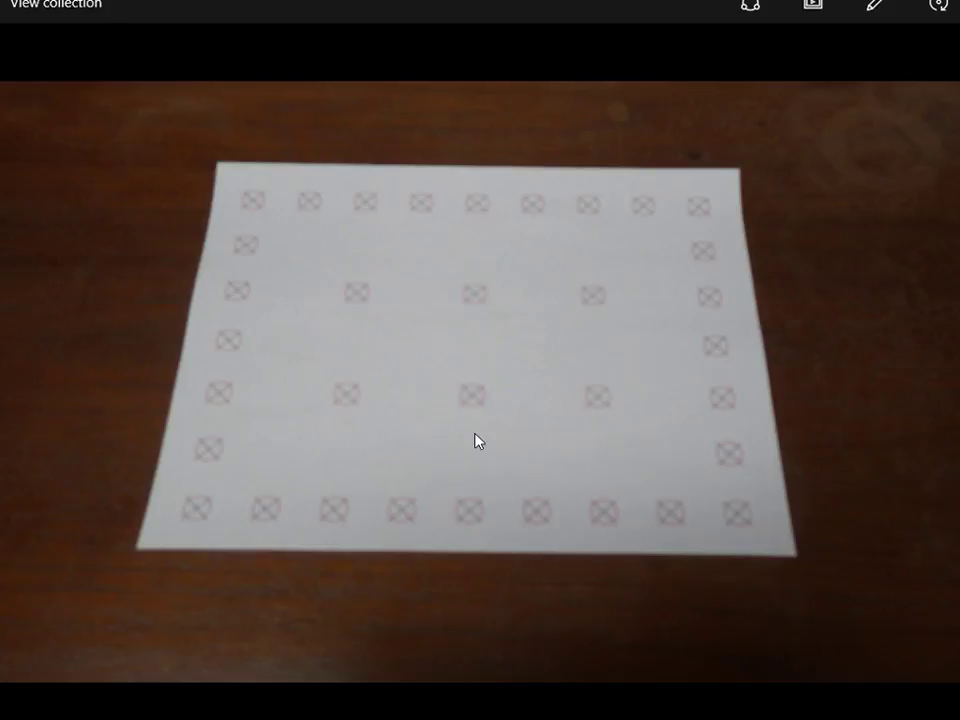
Preview RIMG0005.JPG, check the E:\DCIM\100_1221 path, and close the Explorer window
{"action": "key", "text": "Escape"}
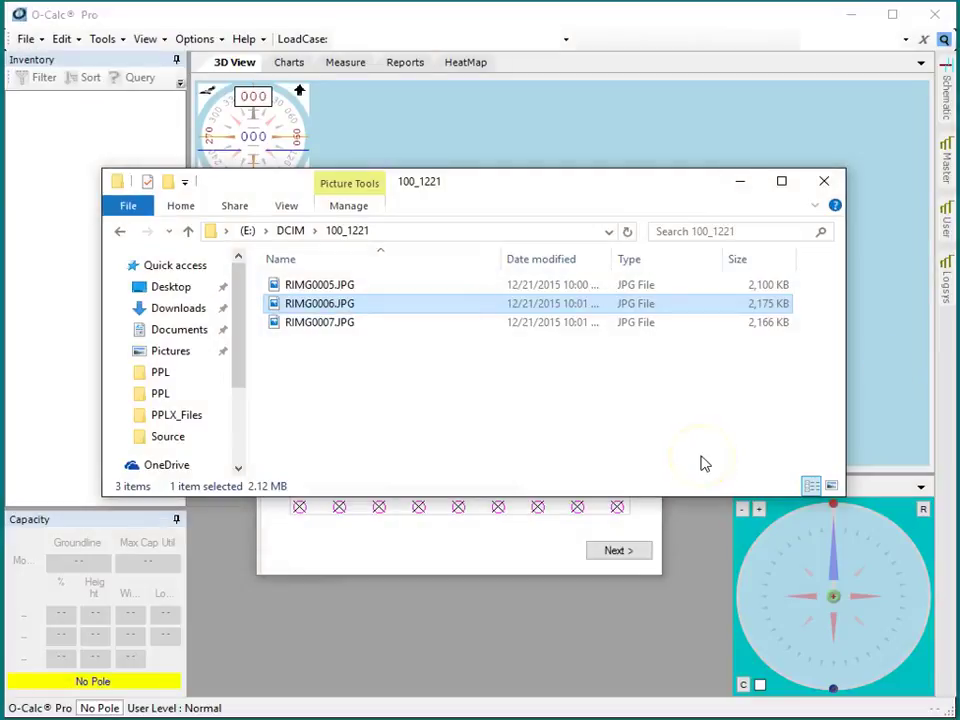
{"action": "left_click", "coordinate": [347, 286]}
{"action": "double_click", "coordinate": [352, 292]}
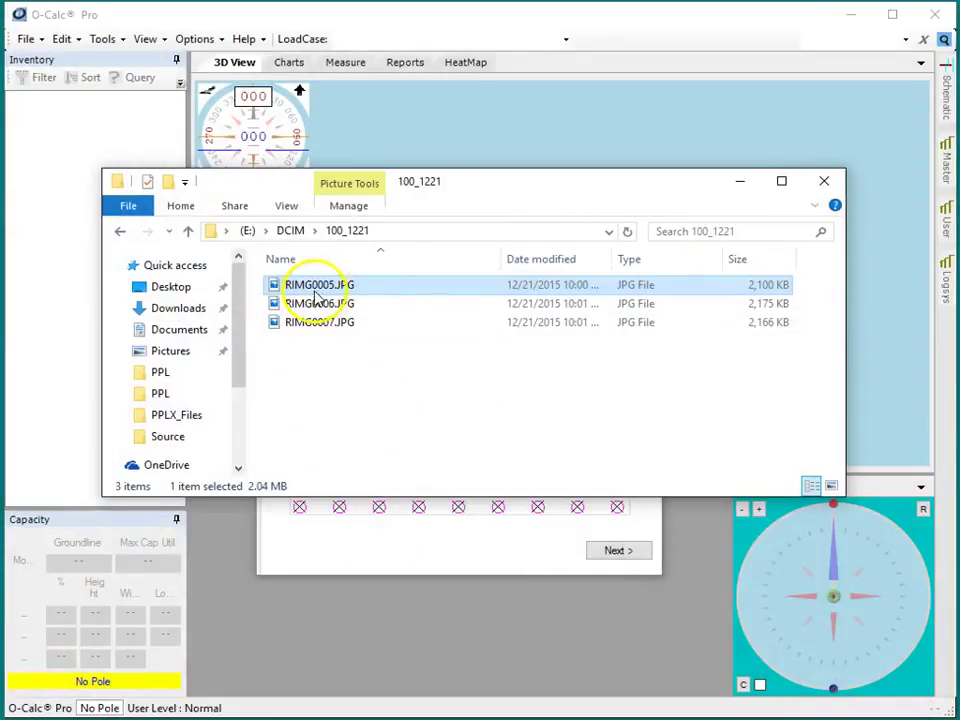
{"action": "left_click", "coordinate": [396, 231]}
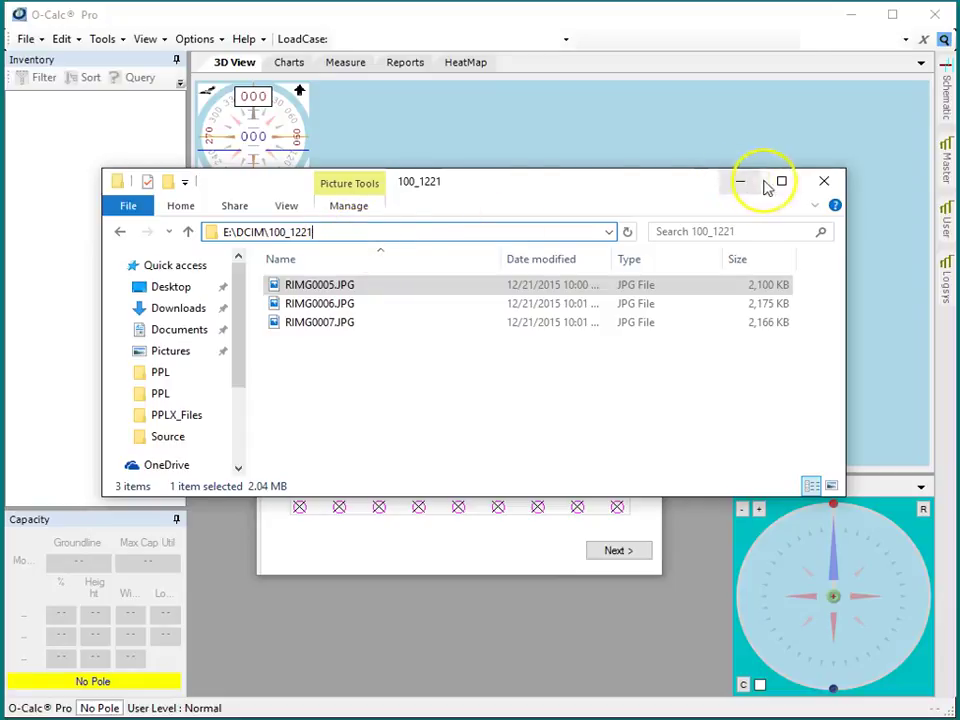
{"action": "left_click", "coordinate": [824, 181]}
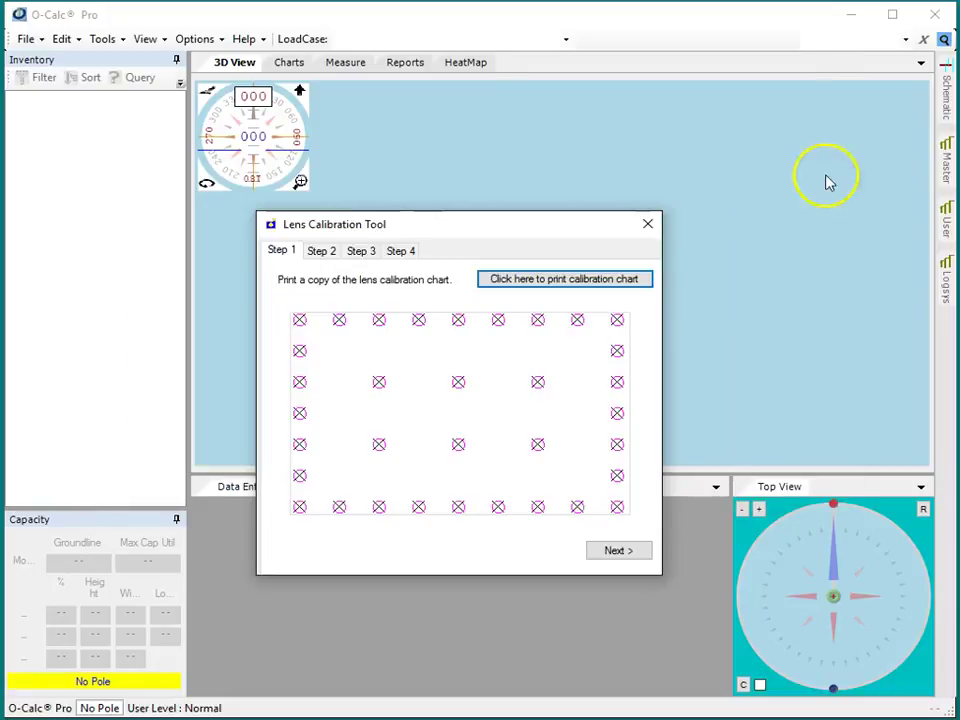
Load RIMG0005.JPG from USB Drive (E:)\DCIM\100_1221 as the calibration image and advance to Step 4
{"action": "left_click", "coordinate": [322, 254]}
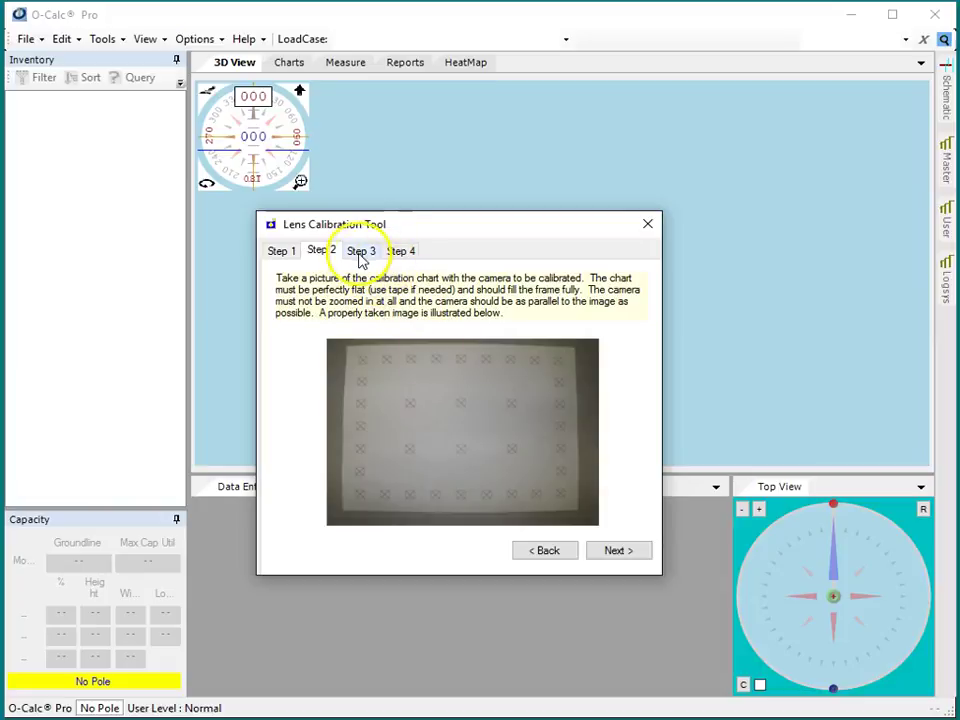
{"action": "left_click", "coordinate": [362, 254]}
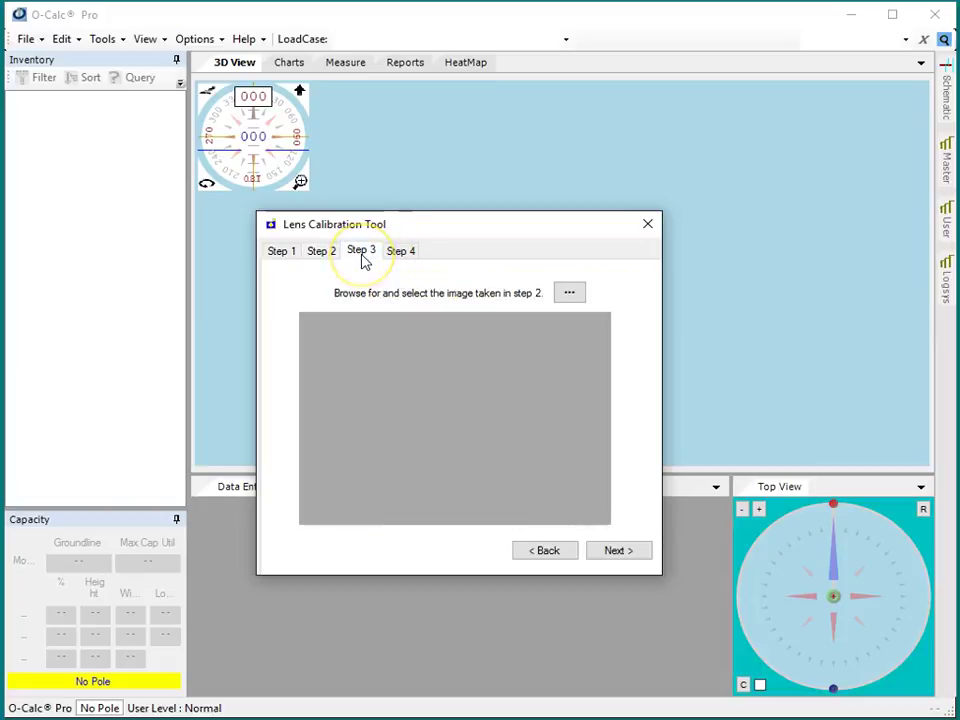
{"action": "left_click", "coordinate": [570, 295]}
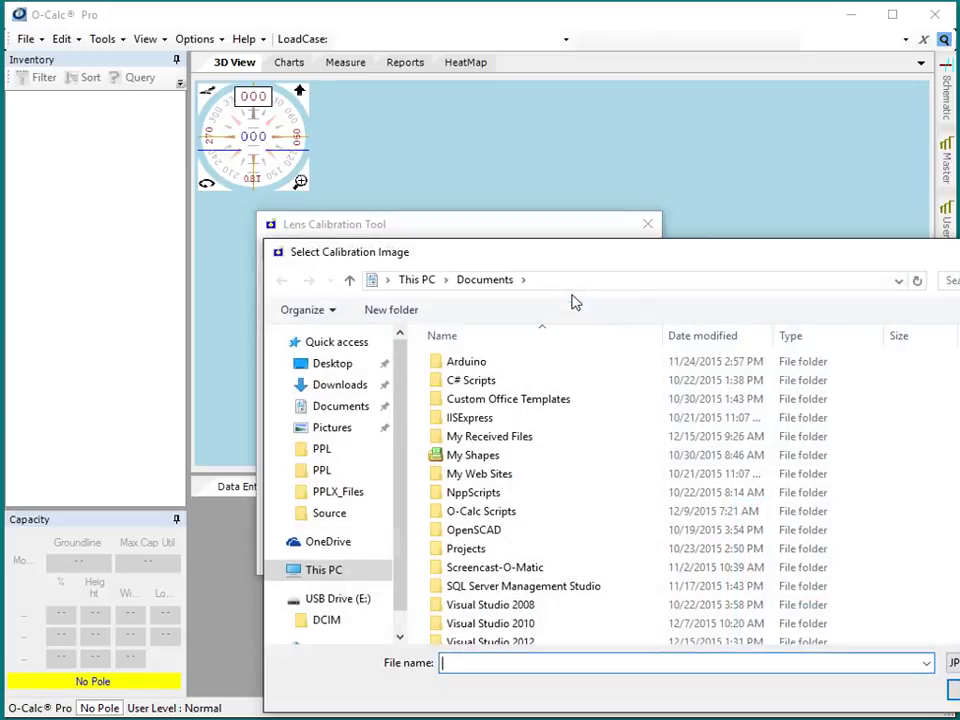
{"action": "left_click", "coordinate": [338, 600]}
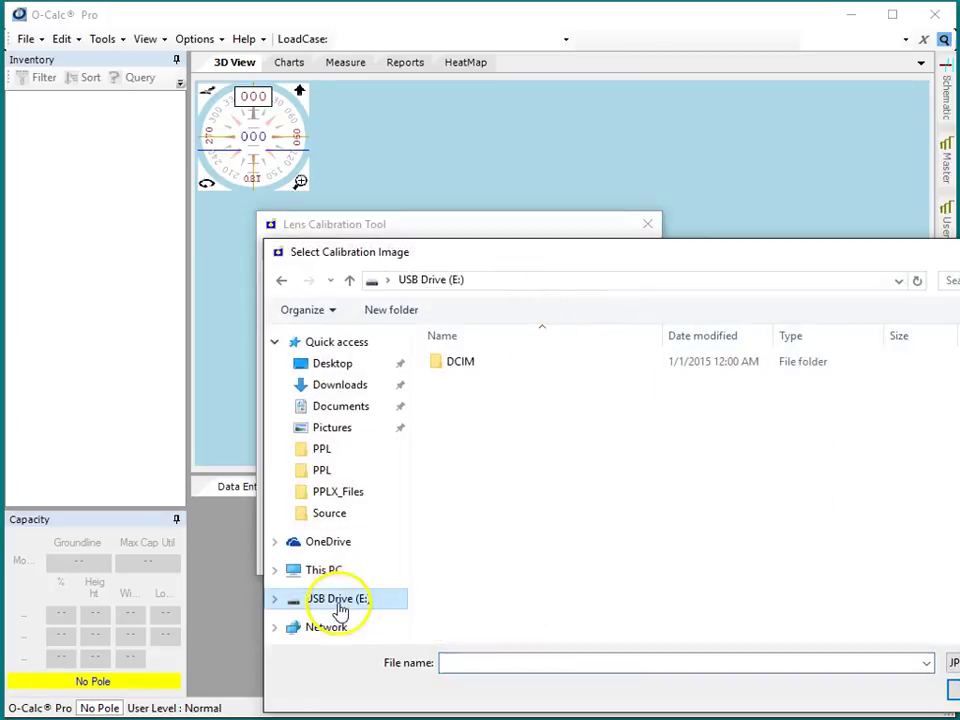
{"action": "left_click", "coordinate": [470, 368]}
{"action": "double_click", "coordinate": [470, 368]}
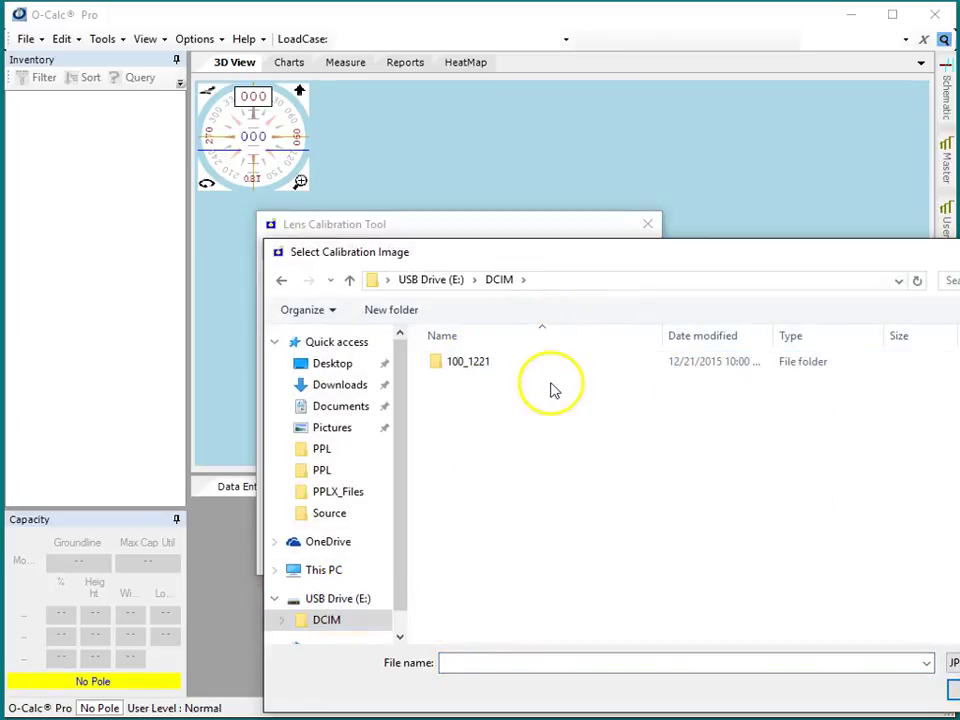
{"action": "double_click", "coordinate": [476, 368]}
{"action": "left_click", "coordinate": [492, 365]}
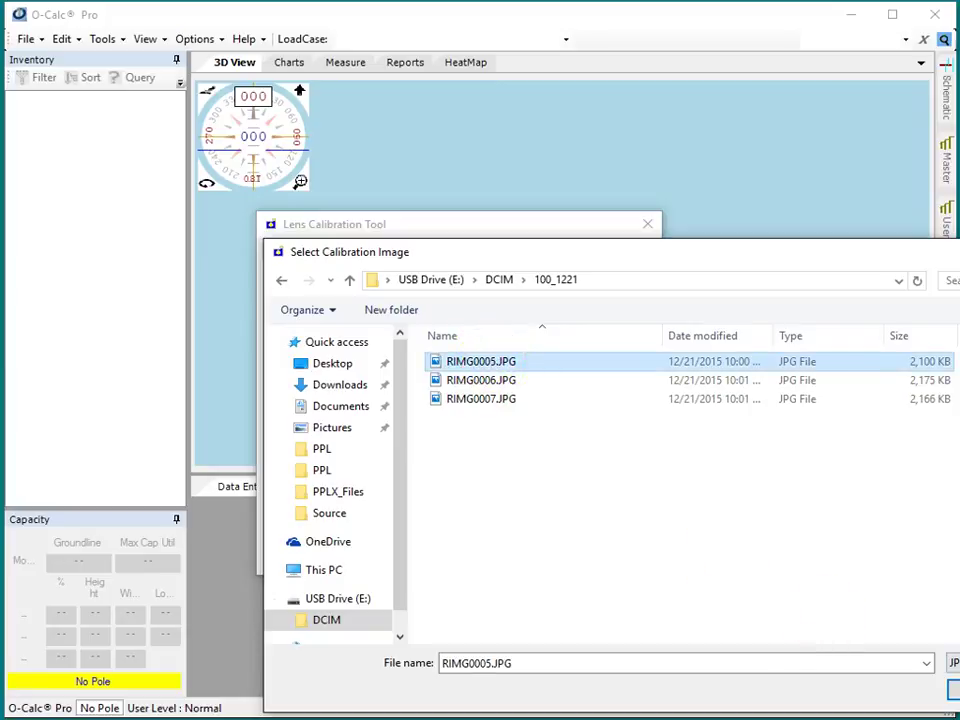
{"action": "left_click", "coordinate": [954, 690]}
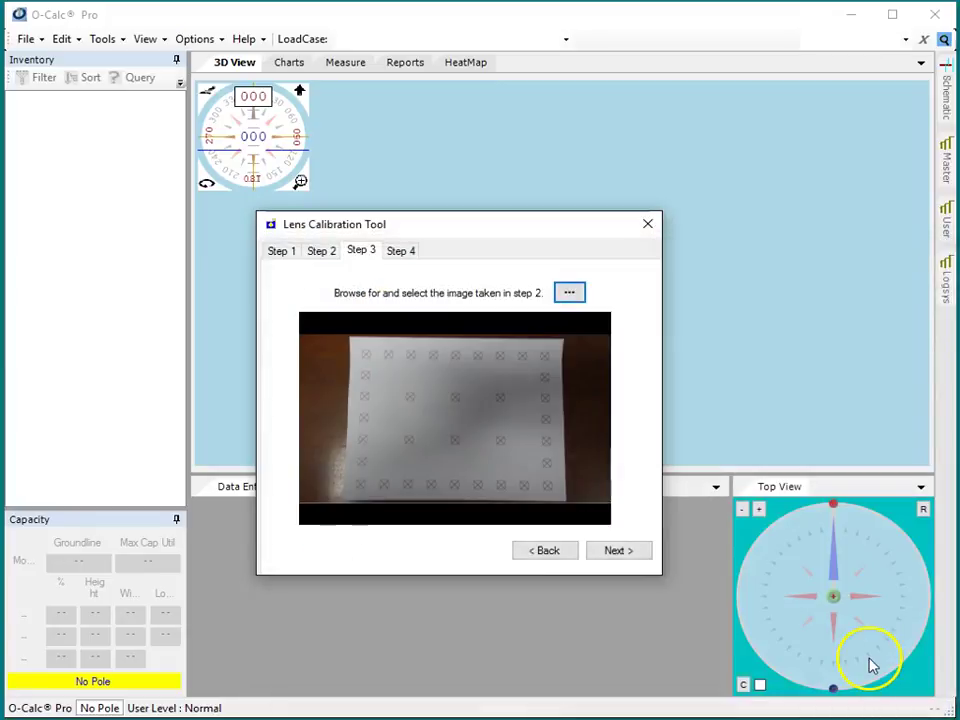
{"action": "left_click", "coordinate": [620, 551]}
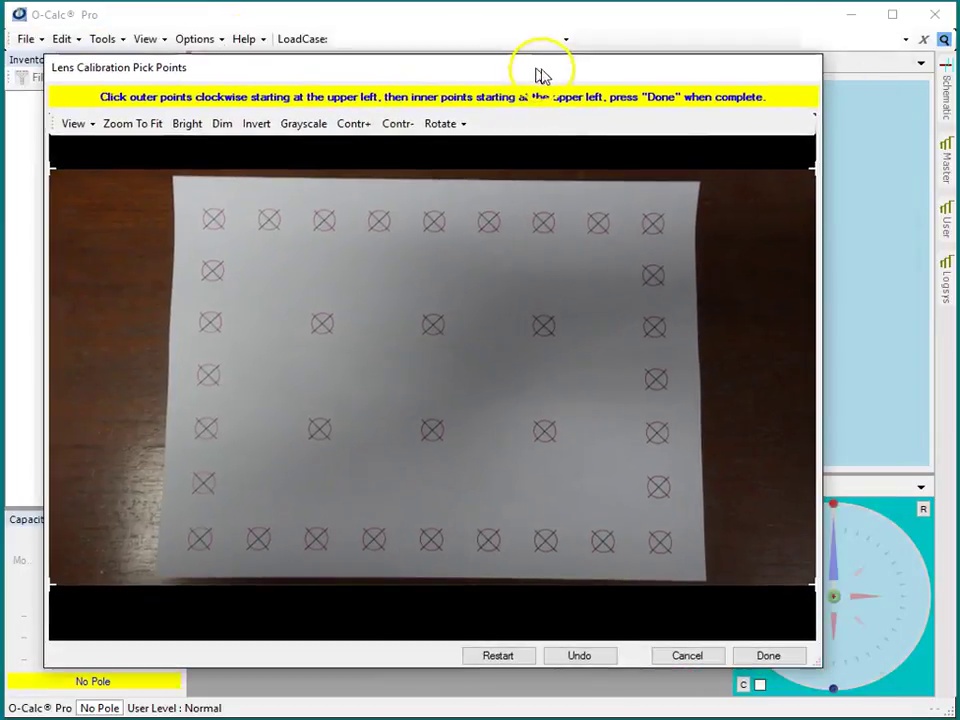
Reposition the Lens Calibration Pick Points window showing the chart photo
{"action": "left_click_drag", "start_coordinate": [538, 74], "coordinate": [564, 90]}
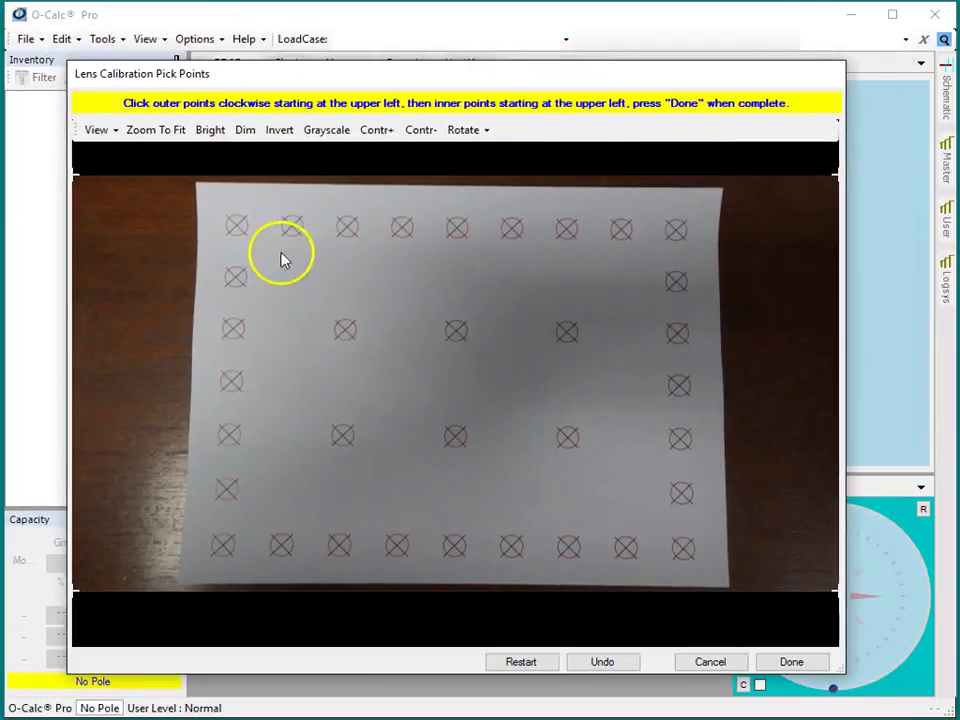
Zoom into the chart photo and mark the first upper-left outer target centres
{"action": "scroll", "coordinate": [250, 232], "scroll_direction": "up", "scroll_amount": 6}
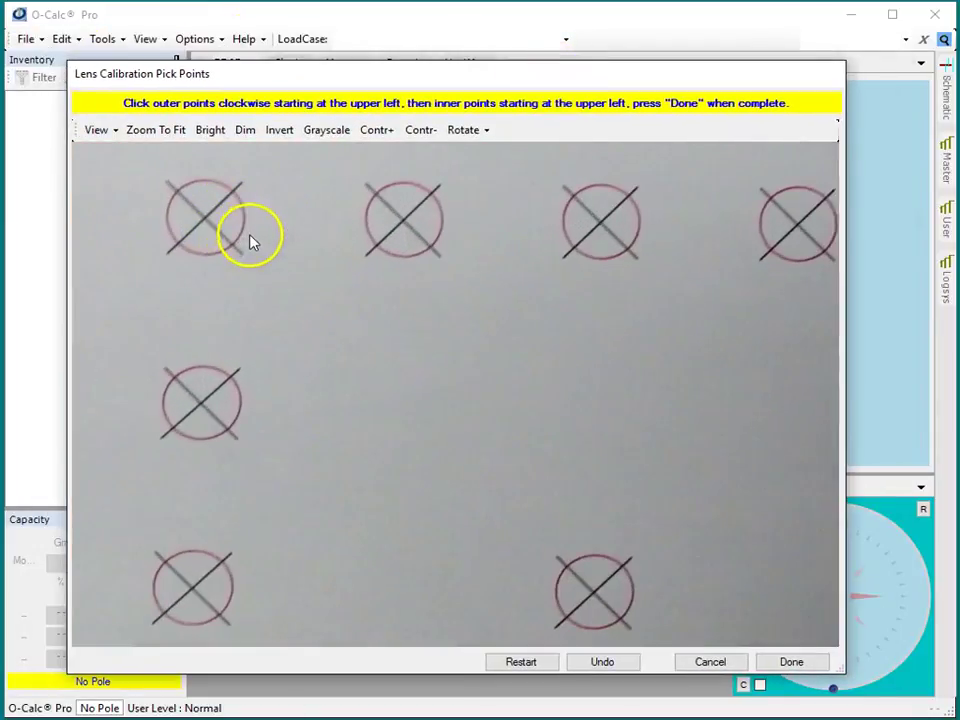
{"action": "scroll", "coordinate": [252, 240], "scroll_direction": "down", "scroll_amount": 4}
{"action": "scroll", "coordinate": [252, 244], "scroll_direction": "down", "scroll_amount": 3}
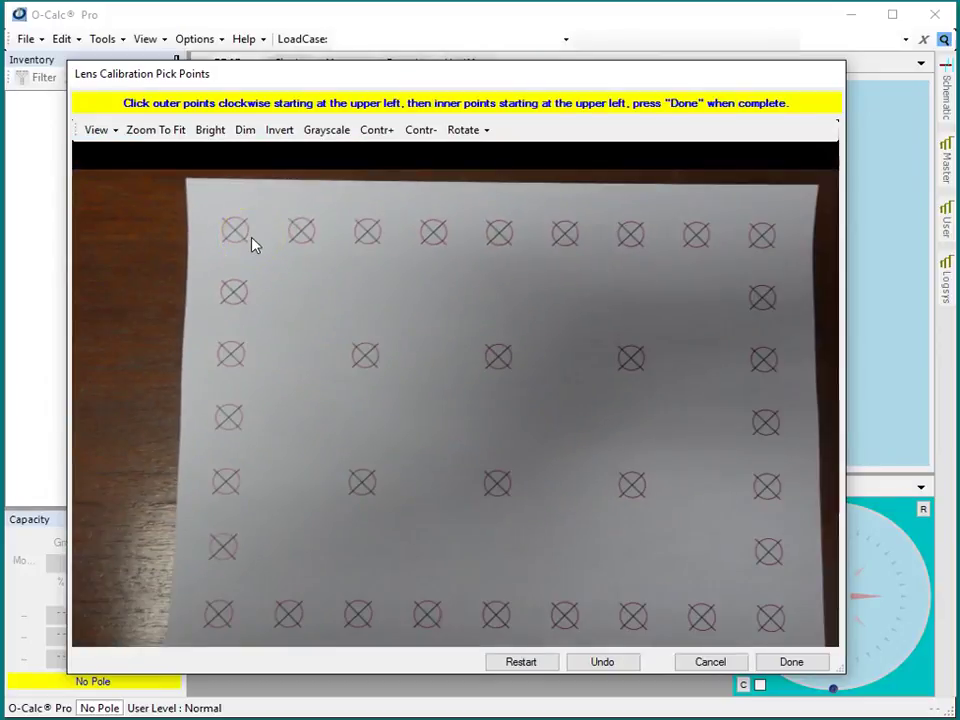
{"action": "left_click", "coordinate": [233, 228]}
{"action": "left_click_drag", "start_coordinate": [411, 300], "coordinate": [335, 327]}
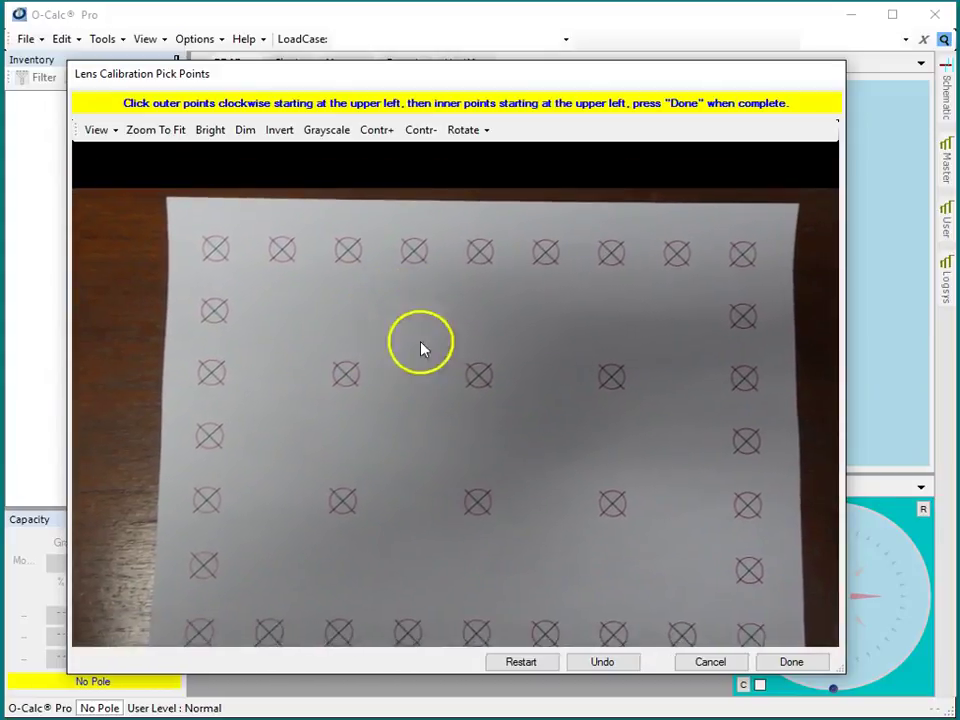
{"action": "left_click_drag", "start_coordinate": [420, 348], "coordinate": [546, 403]}
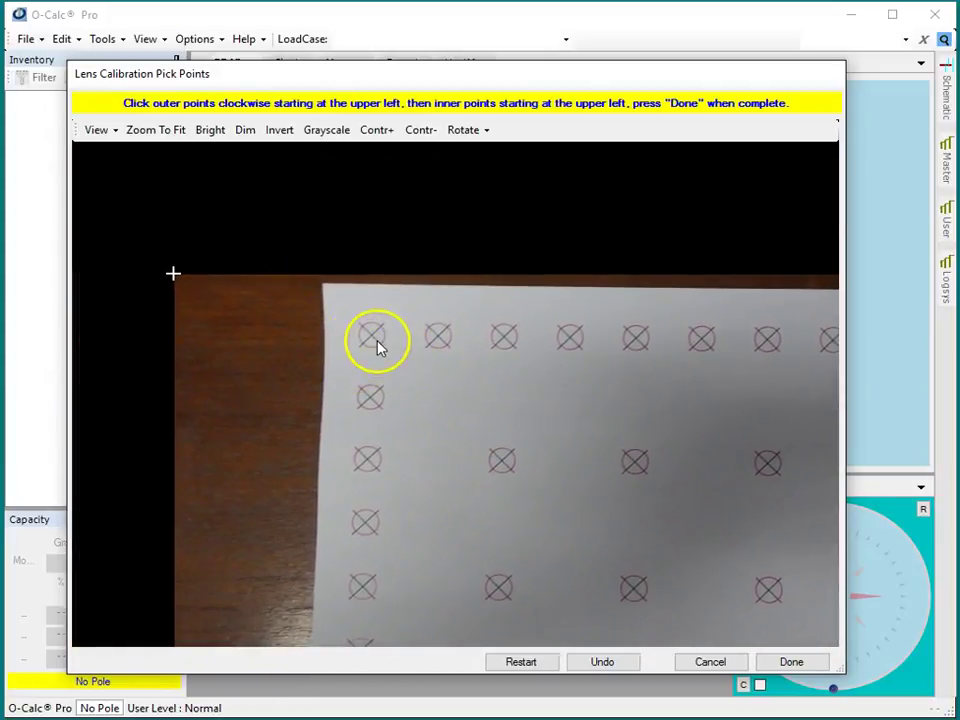
{"action": "scroll", "coordinate": [362, 347], "scroll_direction": "up", "scroll_amount": 10}
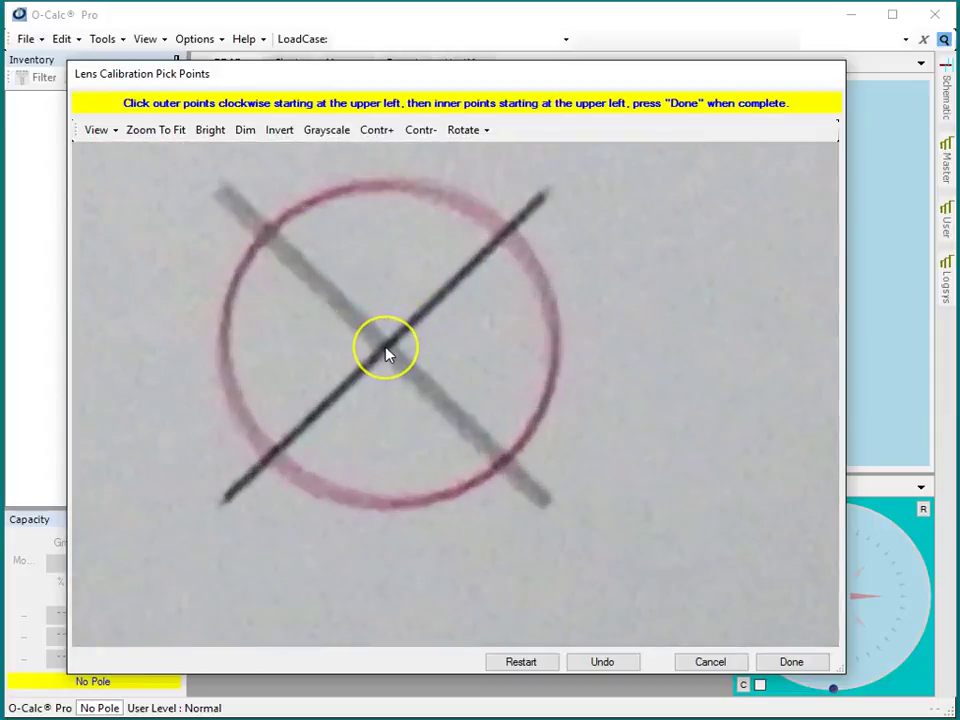
{"action": "left_click", "coordinate": [386, 351]}
Remove the stray point accidentally placed between the targets with Undo
{"action": "scroll", "coordinate": [441, 369], "scroll_direction": "down", "scroll_amount": 6}
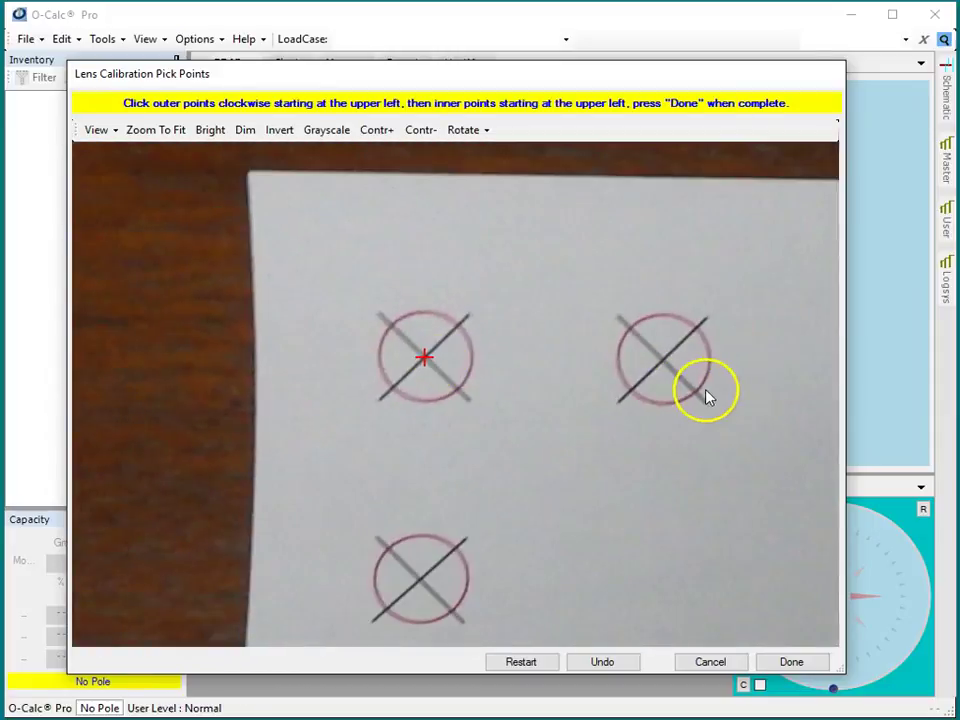
{"action": "scroll", "coordinate": [650, 394], "scroll_direction": "up", "scroll_amount": 10}
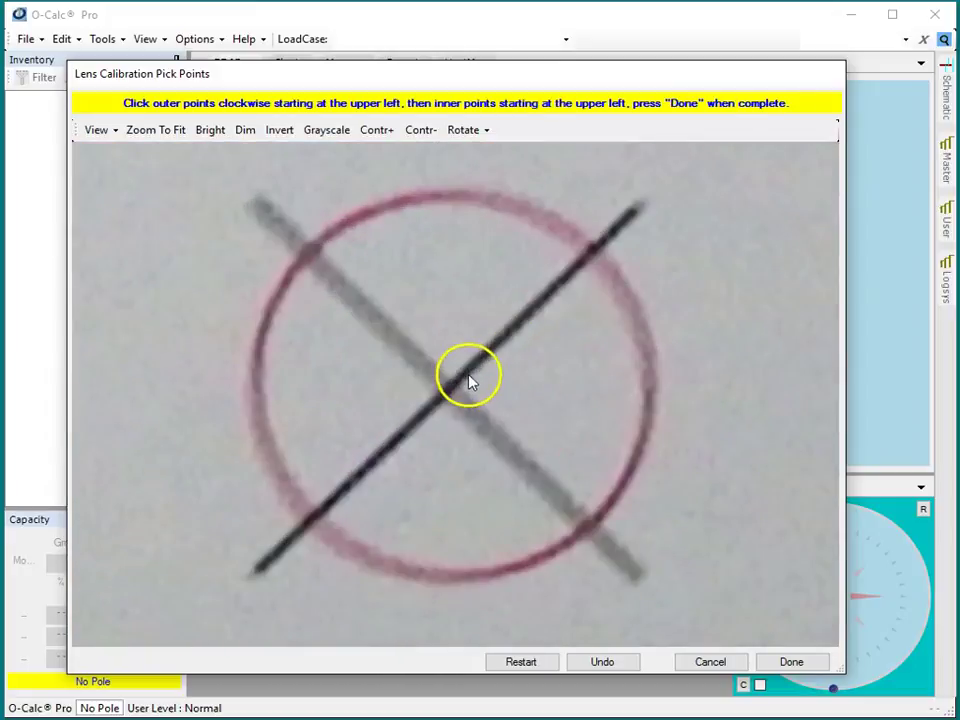
{"action": "scroll", "coordinate": [470, 405], "scroll_direction": "down", "scroll_amount": 5}
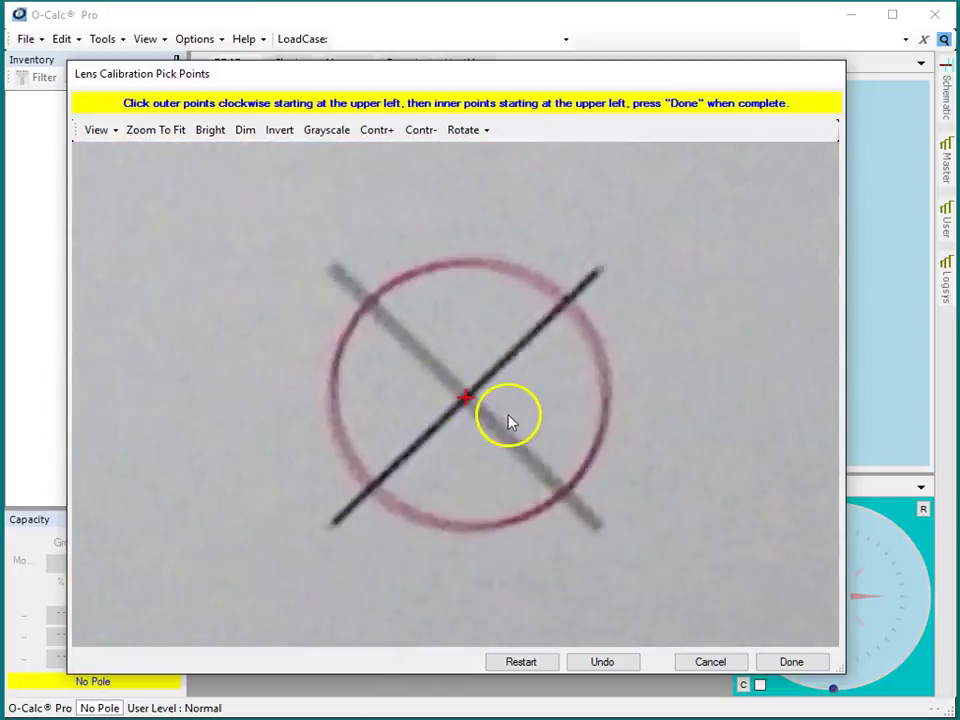
{"action": "scroll", "coordinate": [540, 408], "scroll_direction": "right", "scroll_amount": 3}
{"action": "scroll", "coordinate": [520, 400], "scroll_direction": "right", "scroll_amount": 3}
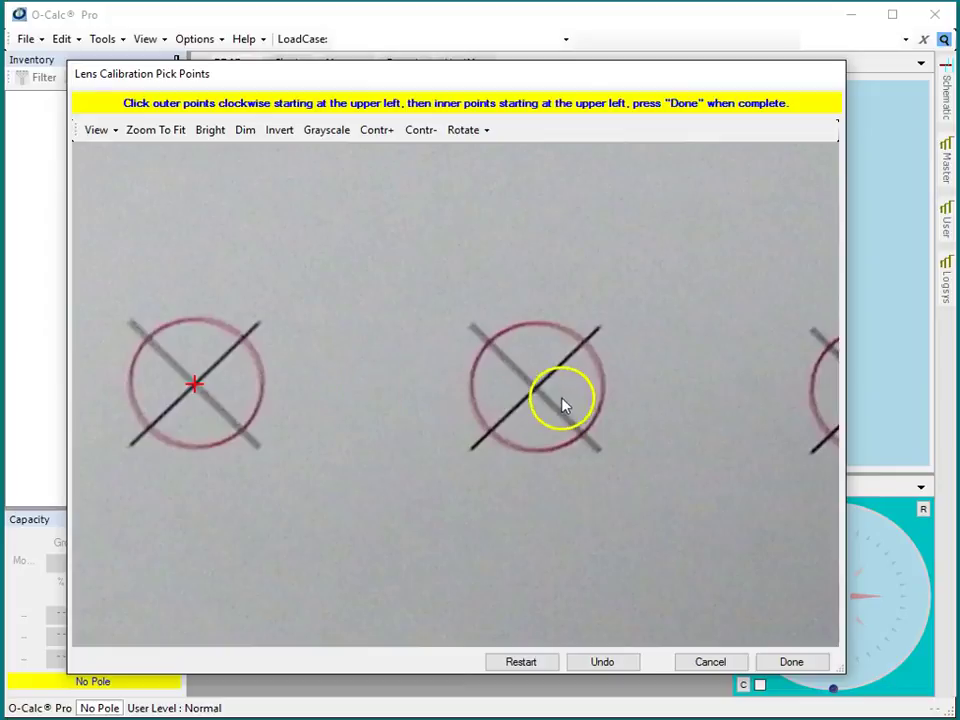
{"action": "scroll", "coordinate": [444, 394], "scroll_direction": "up", "scroll_amount": 5}
{"action": "scroll", "coordinate": [442, 386], "scroll_direction": "up", "scroll_amount": 2}
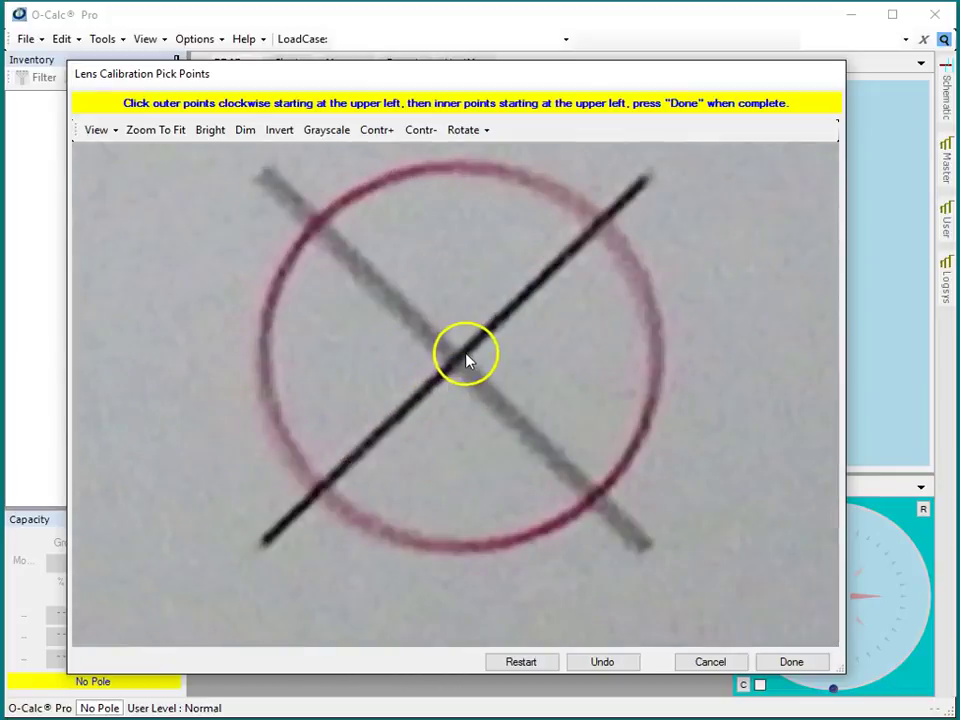
{"action": "scroll", "coordinate": [486, 388], "scroll_direction": "down", "scroll_amount": 8}
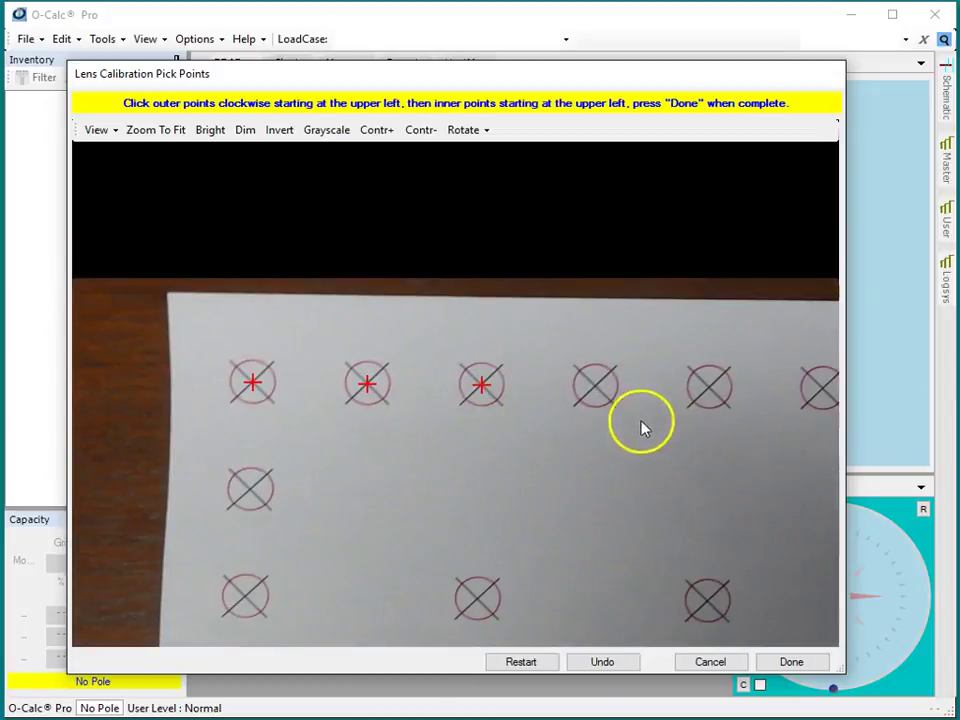
{"action": "left_click", "coordinate": [650, 436]}
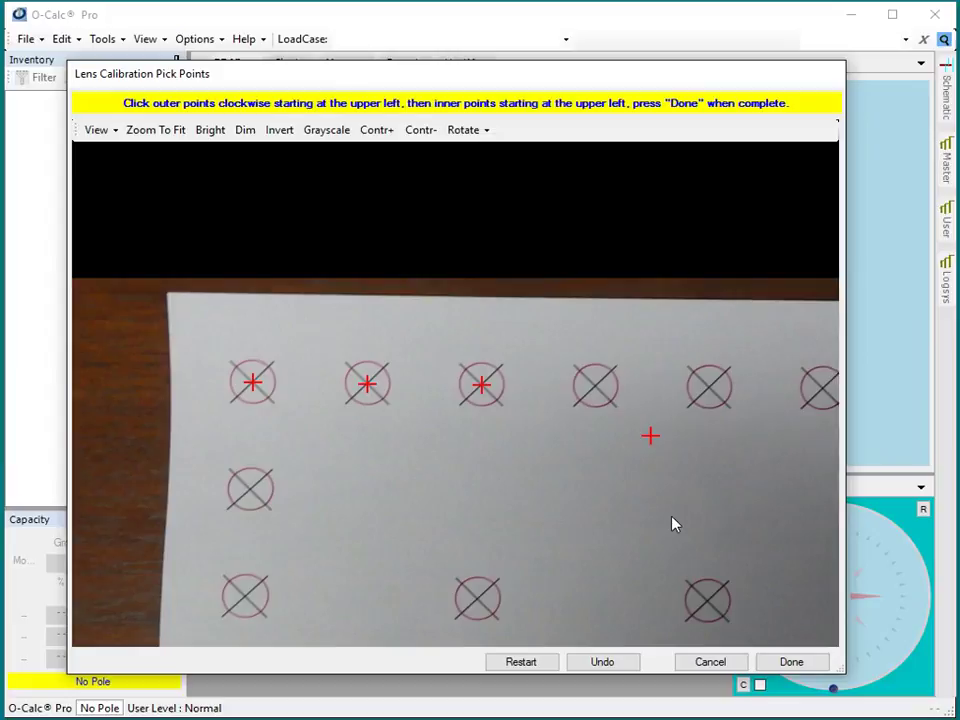
{"action": "left_click", "coordinate": [602, 662]}
{"action": "left_click", "coordinate": [680, 442]}
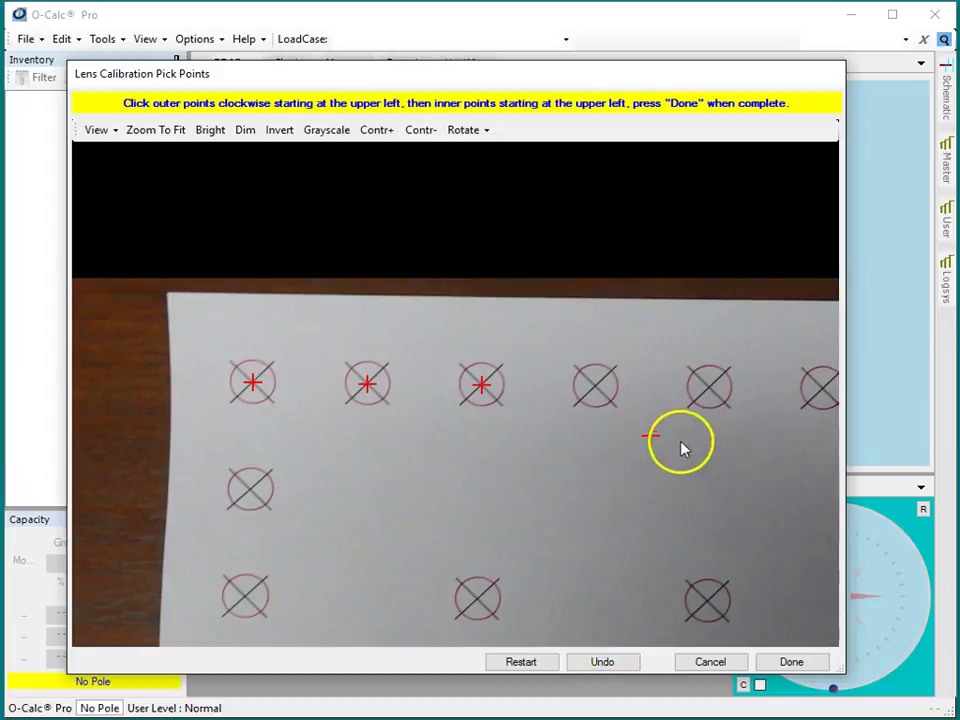
{"action": "left_click", "coordinate": [624, 658]}
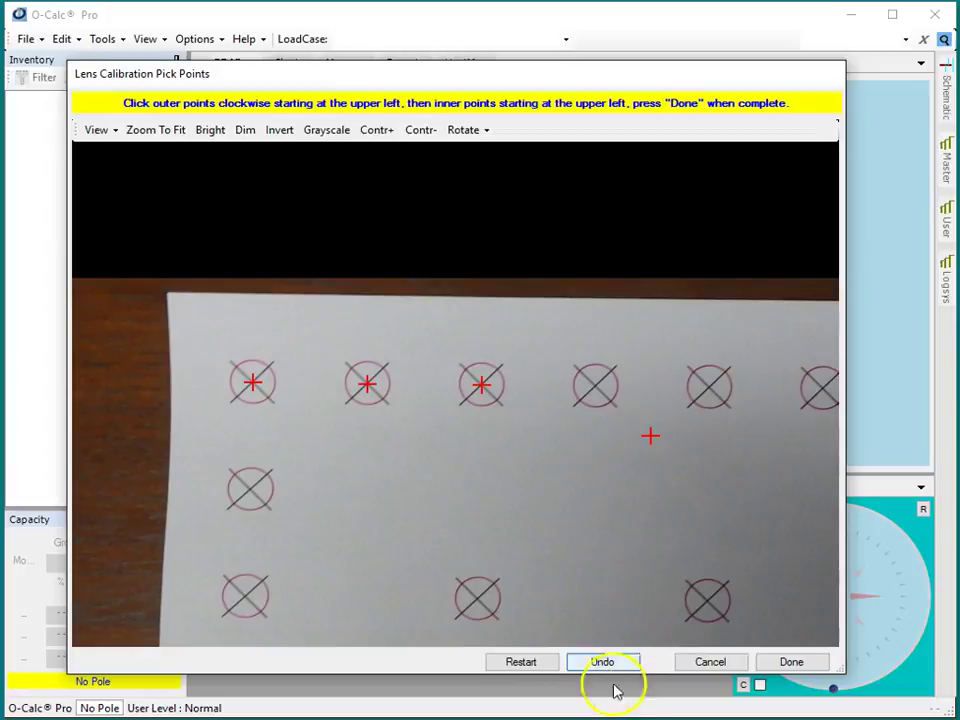
{"action": "left_click", "coordinate": [604, 664]}
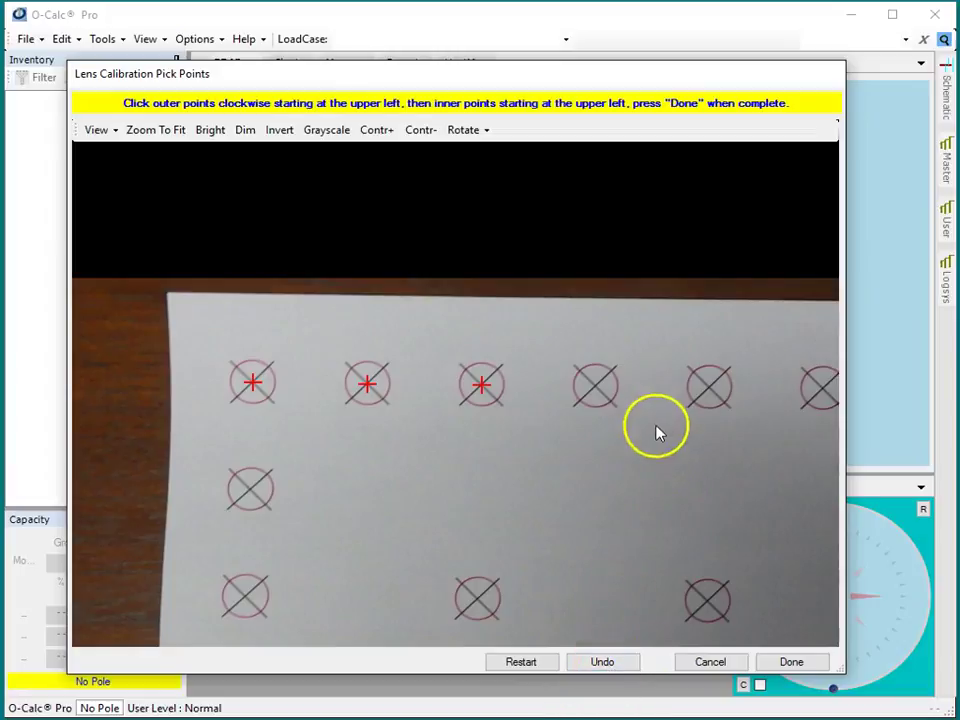
Mark the remaining outer target centres, then bring the whole target sheet into view
{"action": "scroll", "coordinate": [472, 358], "scroll_direction": "up", "scroll_amount": 4}
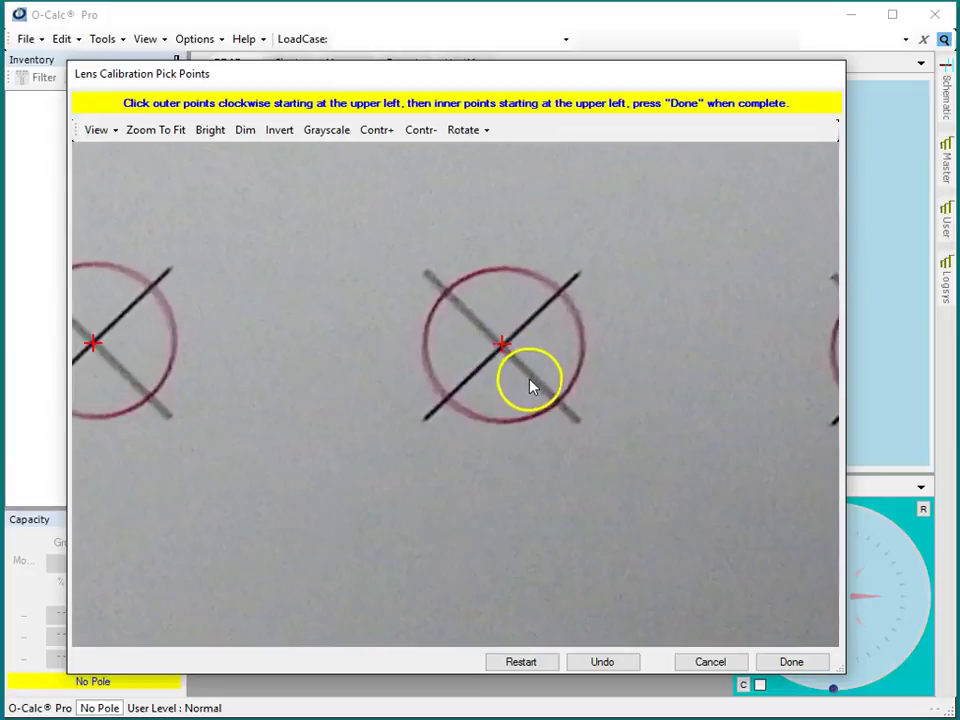
{"action": "scroll", "coordinate": [530, 385], "scroll_direction": "down", "scroll_amount": 4}
{"action": "scroll", "coordinate": [493, 377], "scroll_direction": "up", "scroll_amount": 4}
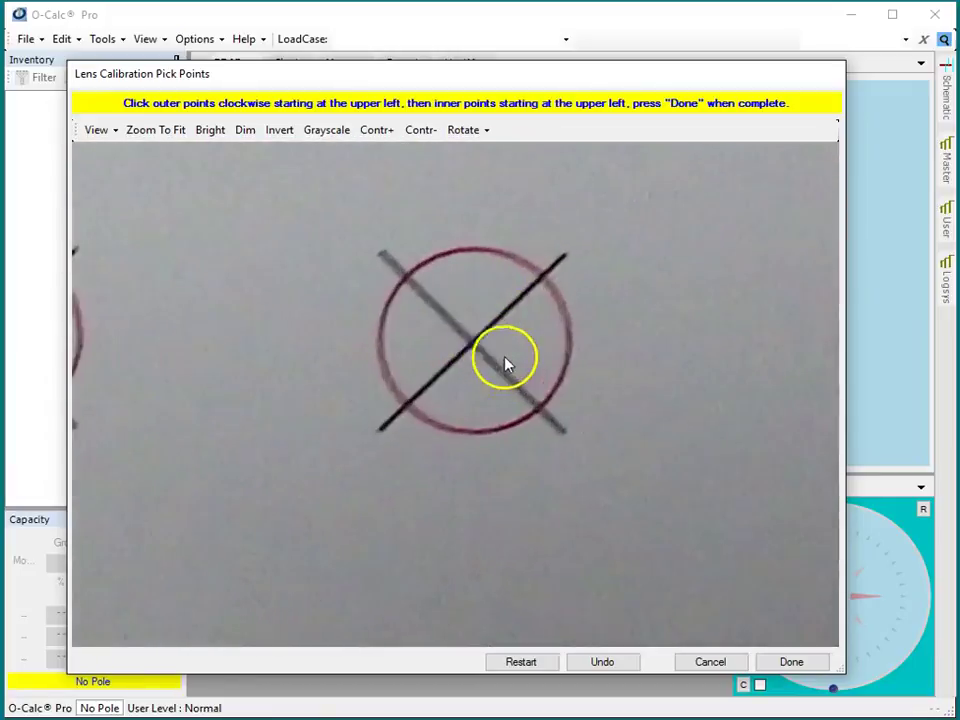
{"action": "scroll", "coordinate": [500, 360], "scroll_direction": "up", "scroll_amount": 2}
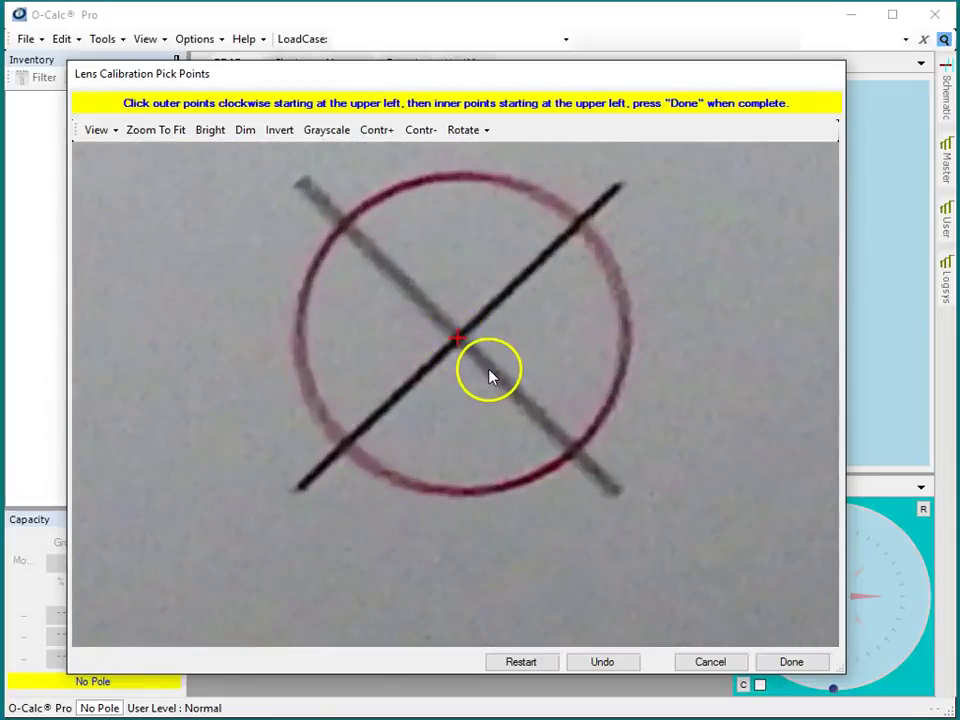
{"action": "scroll", "coordinate": [490, 377], "scroll_direction": "down", "scroll_amount": 4}
{"action": "scroll", "coordinate": [407, 379], "scroll_direction": "up", "scroll_amount": 2}
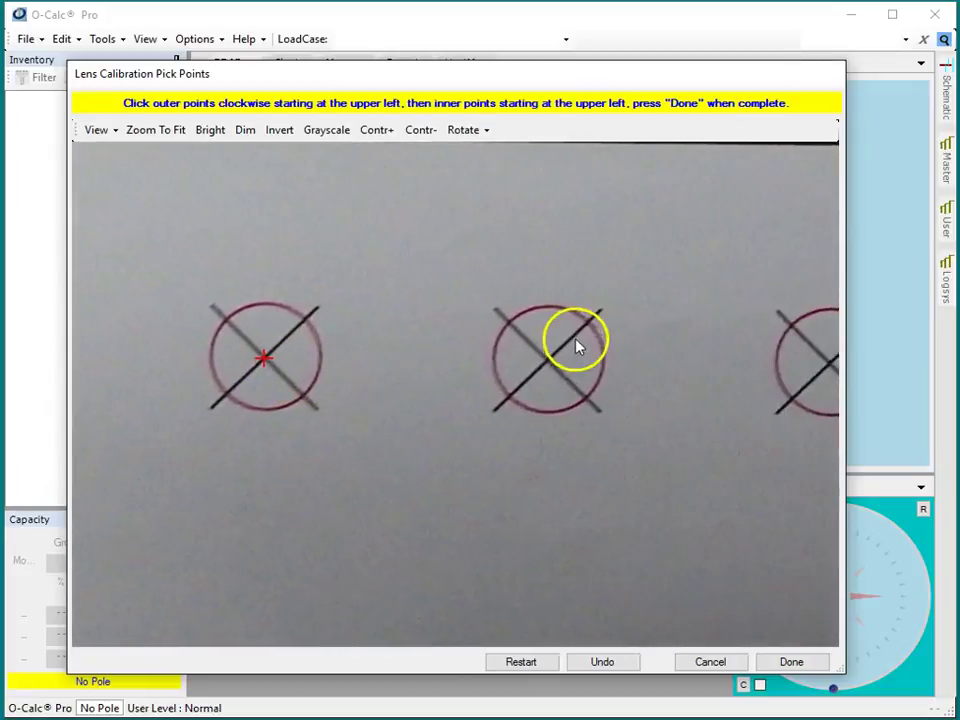
{"action": "scroll", "coordinate": [577, 345], "scroll_direction": "up", "scroll_amount": 4}
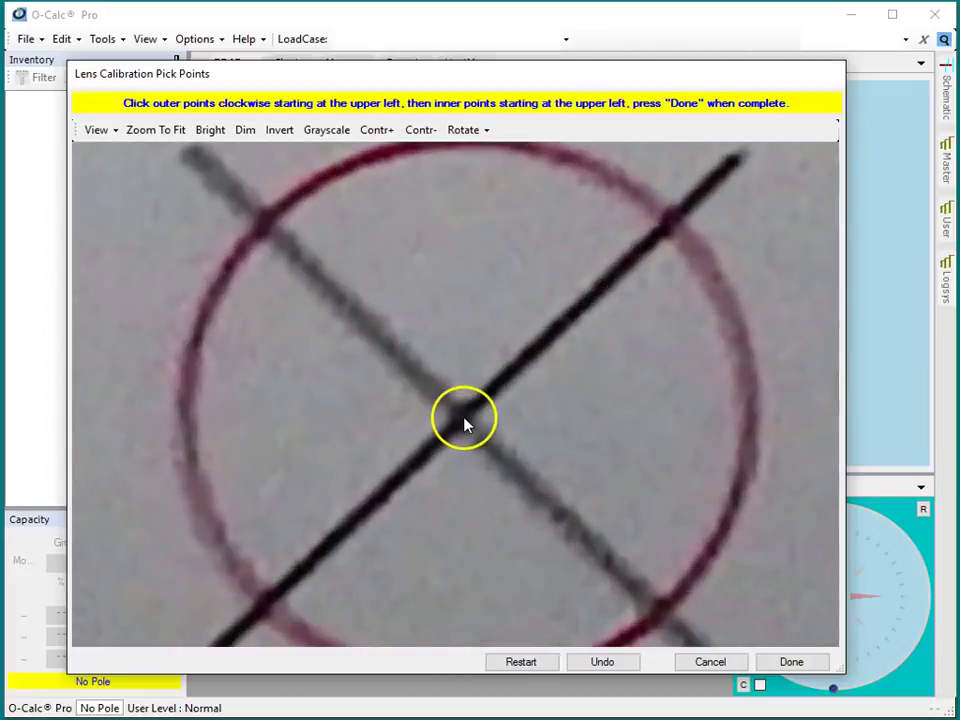
{"action": "left_click", "coordinate": [463, 420]}
{"action": "scroll", "coordinate": [485, 459], "scroll_direction": "down", "scroll_amount": 4}
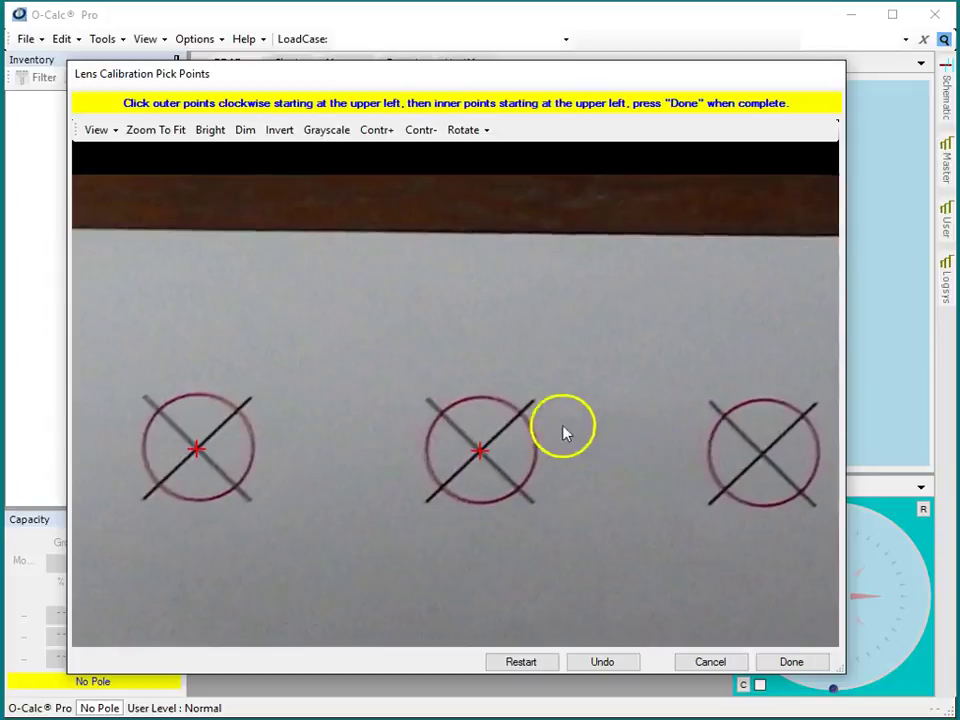
{"action": "scroll", "coordinate": [564, 405], "scroll_direction": "up", "scroll_amount": 4}
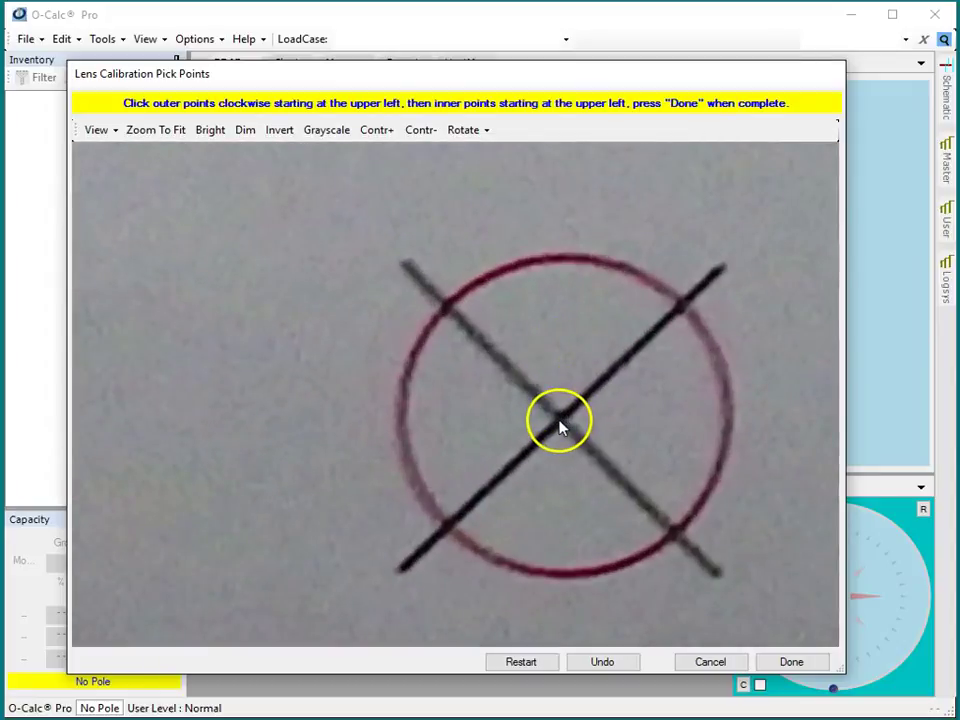
{"action": "left_click", "coordinate": [560, 425]}
{"action": "scroll", "coordinate": [563, 432], "scroll_direction": "down", "scroll_amount": 4}
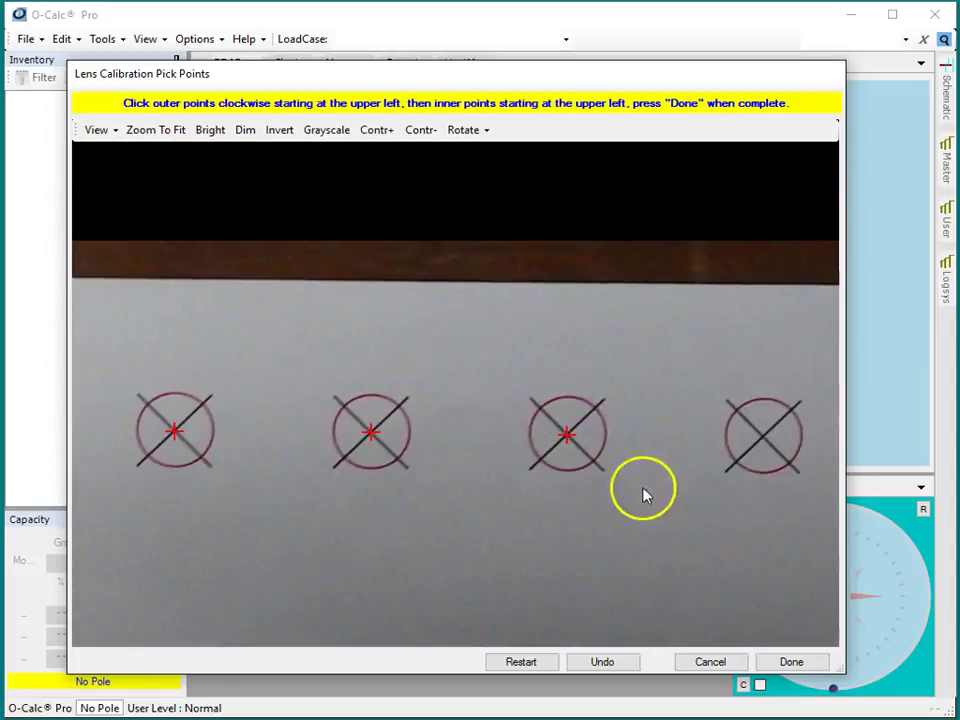
{"action": "scroll", "coordinate": [617, 495], "scroll_direction": "down", "scroll_amount": 4}
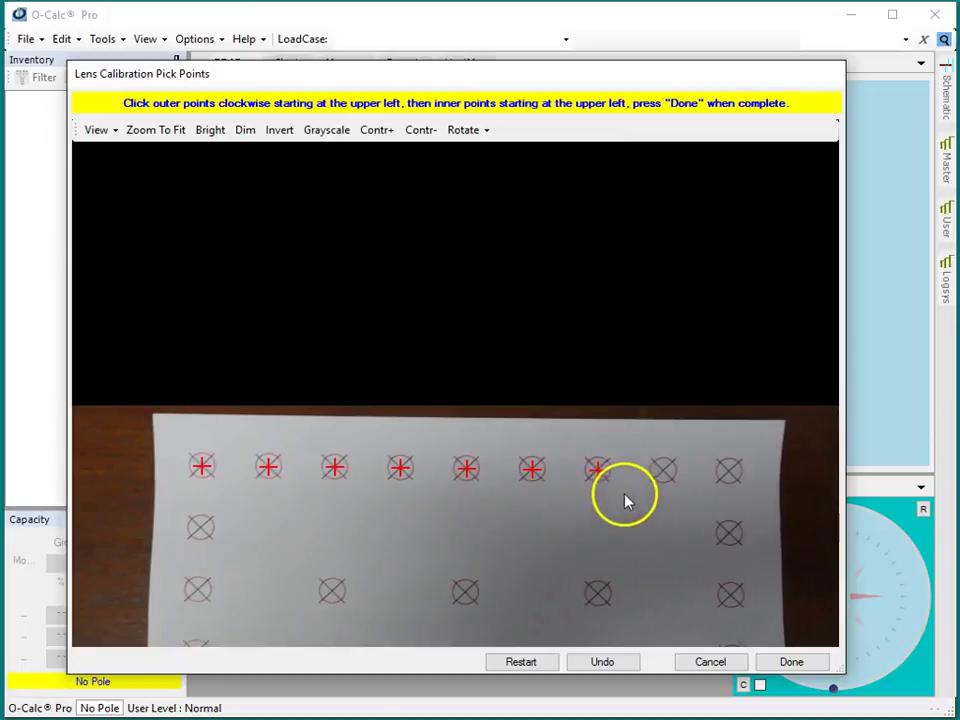
{"action": "left_click_drag", "start_coordinate": [624, 500], "coordinate": [630, 266]}
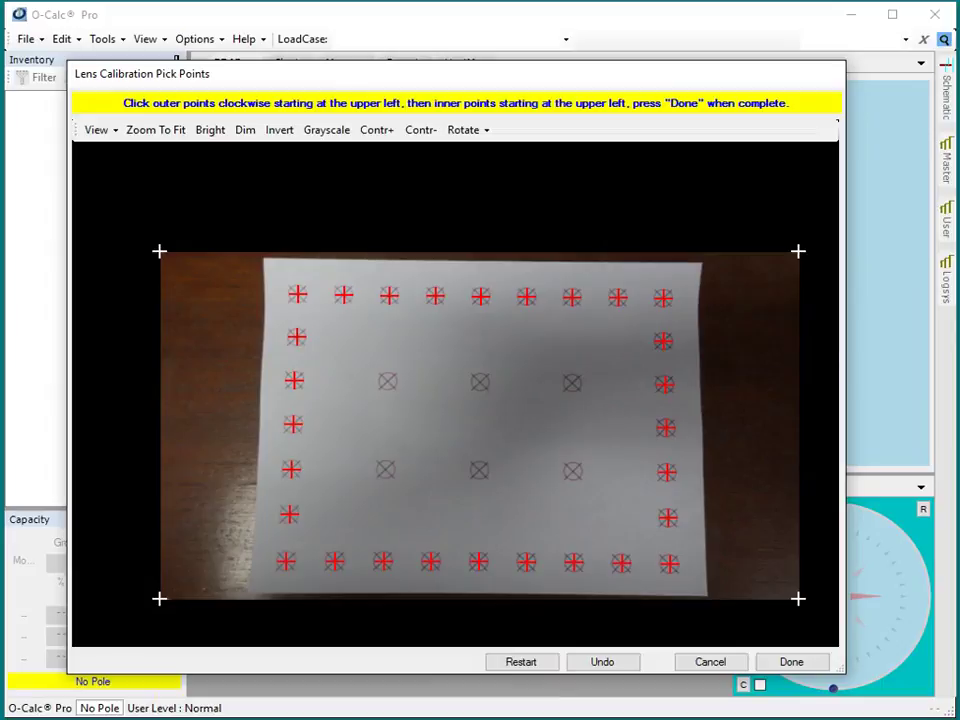
{"action": "left_click", "coordinate": [297, 294]}
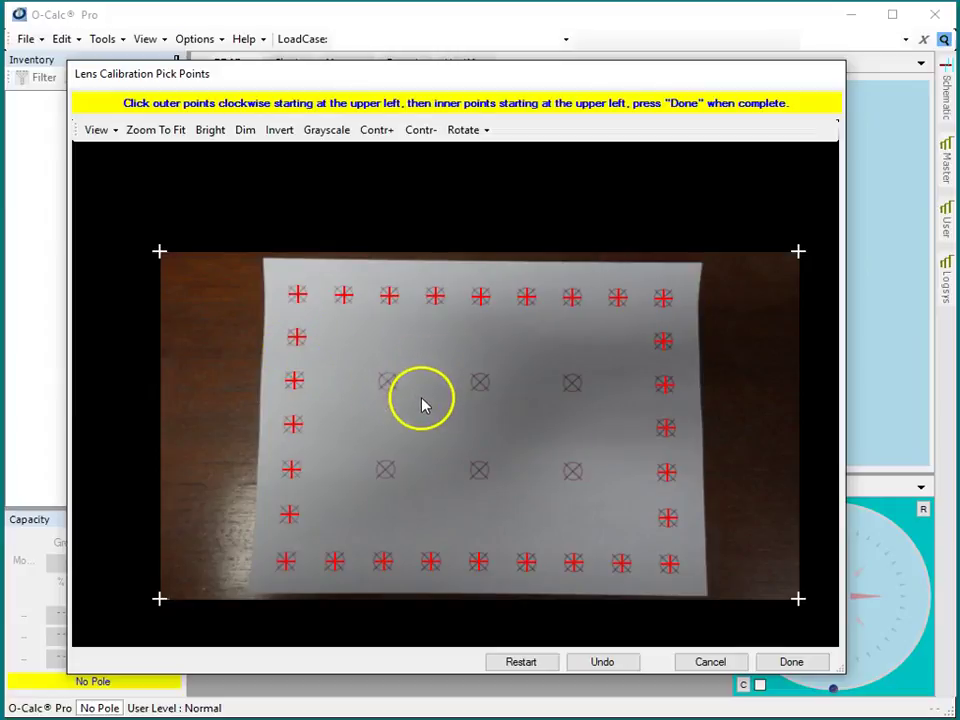
Mark the centres of the inner targets, including the upper-right and lower-right ones
{"action": "scroll", "coordinate": [418, 405], "scroll_direction": "up", "scroll_amount": 3}
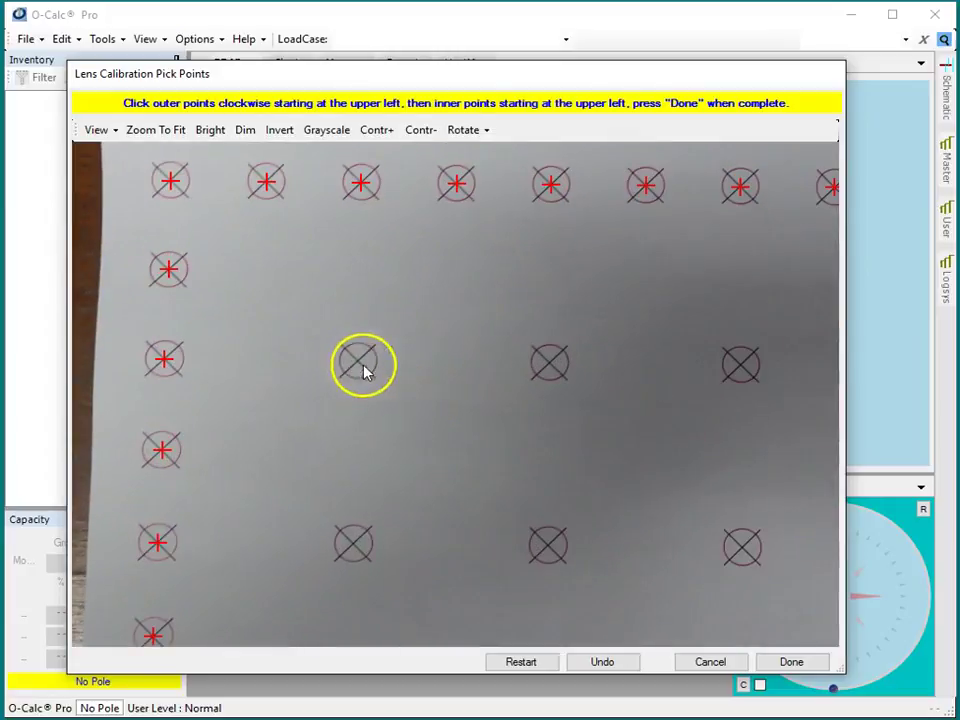
{"action": "scroll", "coordinate": [364, 373], "scroll_direction": "up", "scroll_amount": 2}
{"action": "scroll", "coordinate": [358, 366], "scroll_direction": "up", "scroll_amount": 1}
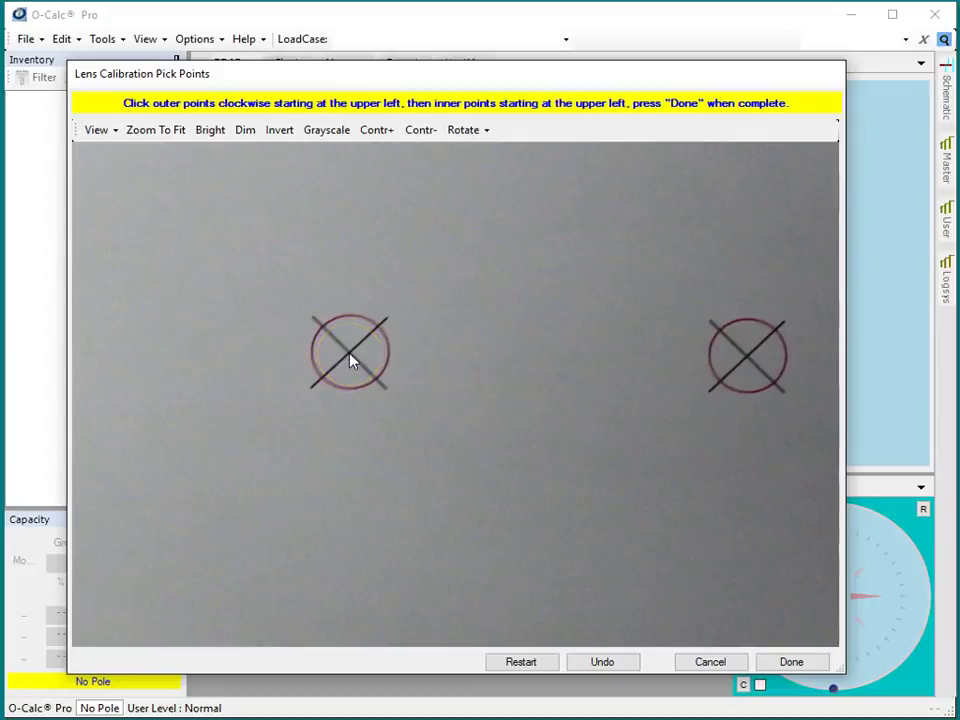
{"action": "left_click", "coordinate": [748, 357]}
{"action": "left_click_drag", "start_coordinate": [497, 407], "coordinate": [158, 410]}
{"action": "left_click", "coordinate": [515, 352]}
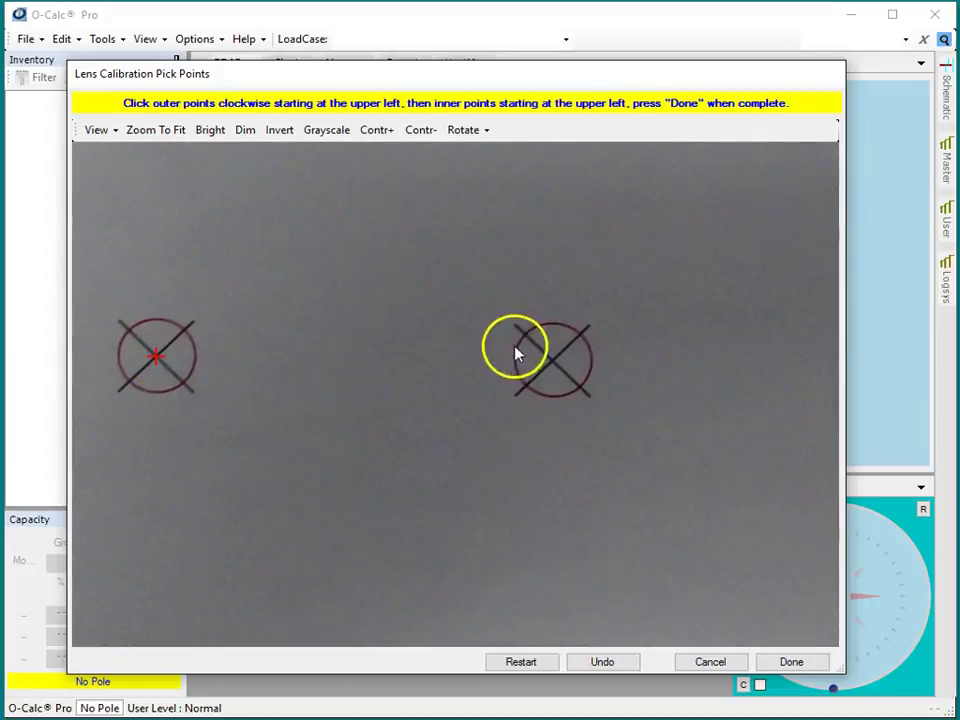
{"action": "scroll", "coordinate": [606, 470], "scroll_direction": "down", "scroll_amount": 2}
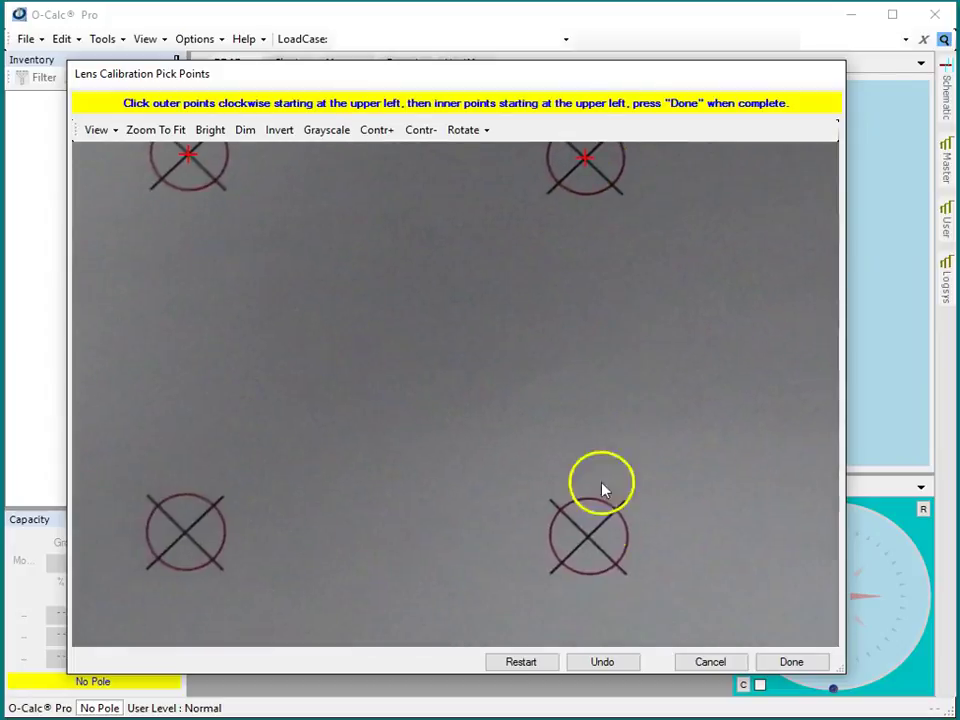
{"action": "left_click", "coordinate": [590, 540]}
{"action": "left_click", "coordinate": [589, 539]}
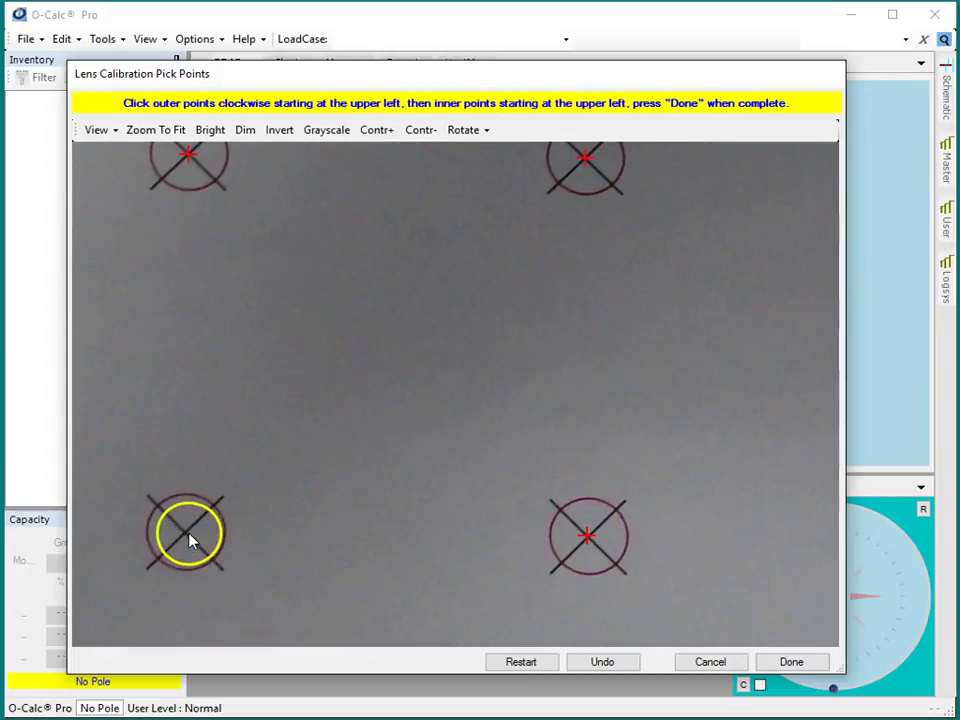
{"action": "scroll", "coordinate": [619, 576], "scroll_direction": "down", "scroll_amount": 2}
{"action": "scroll", "coordinate": [619, 576], "scroll_direction": "up", "scroll_amount": 2}
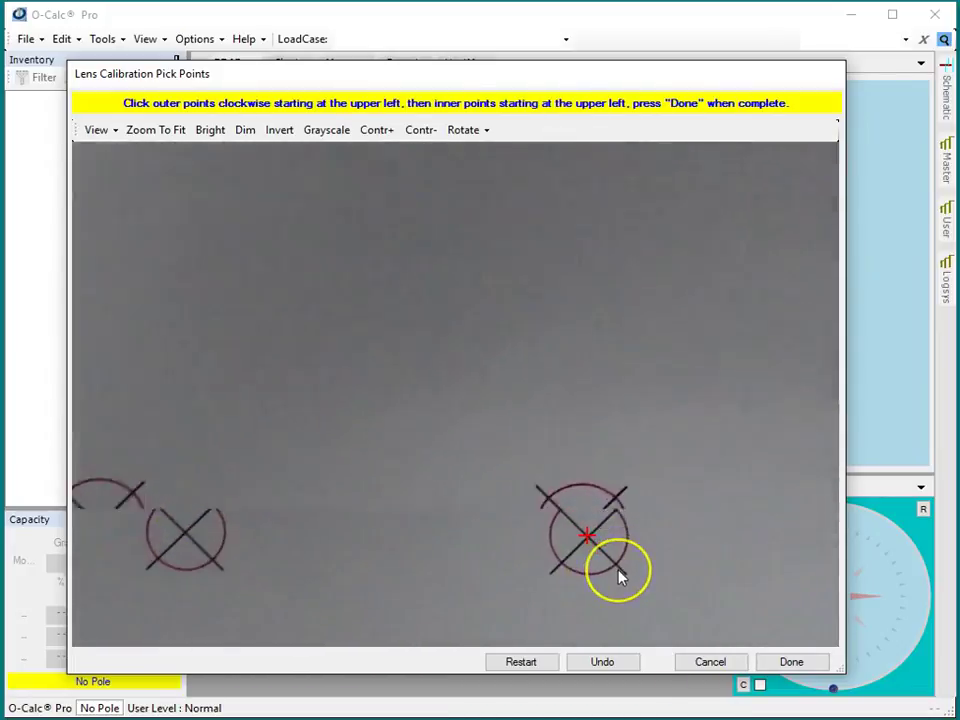
{"action": "scroll", "coordinate": [619, 576], "scroll_direction": "up", "scroll_amount": 2}
Undo the wrong point, mark the last unmarked target, zoom out to check, and finish picking
{"action": "left_click", "coordinate": [600, 660]}
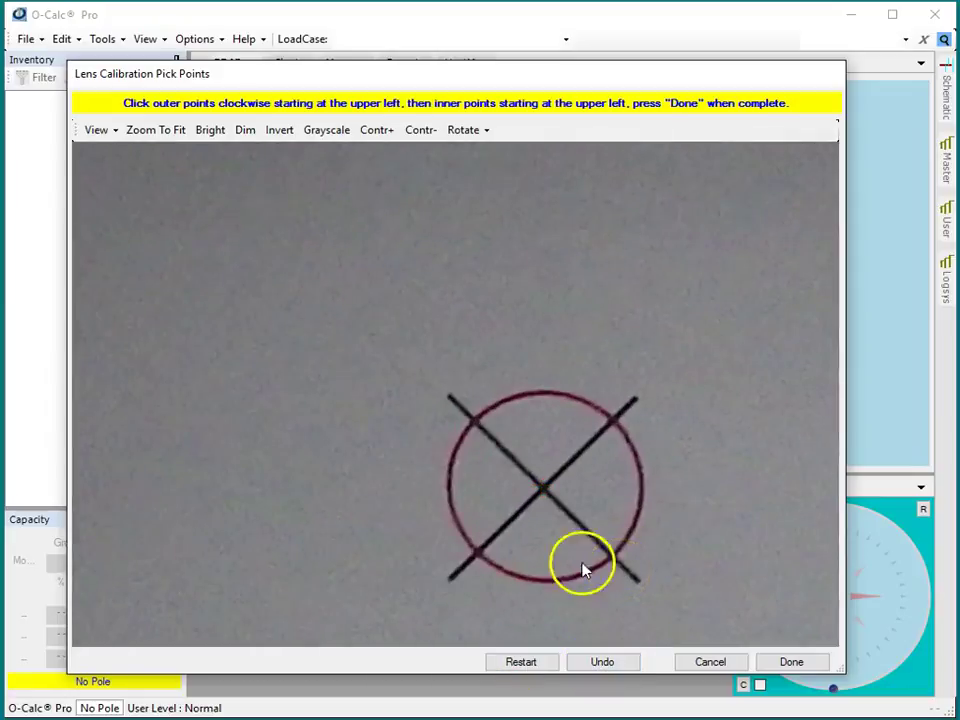
{"action": "left_click_drag", "start_coordinate": [514, 555], "coordinate": [898, 530]}
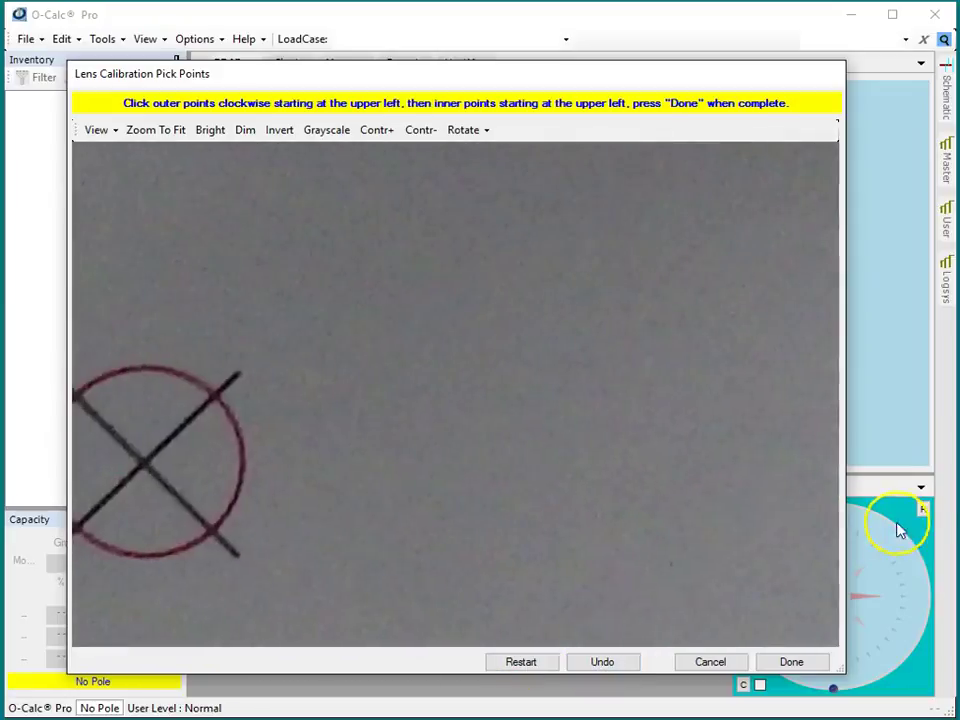
{"action": "left_click_drag", "start_coordinate": [505, 495], "coordinate": [583, 505]}
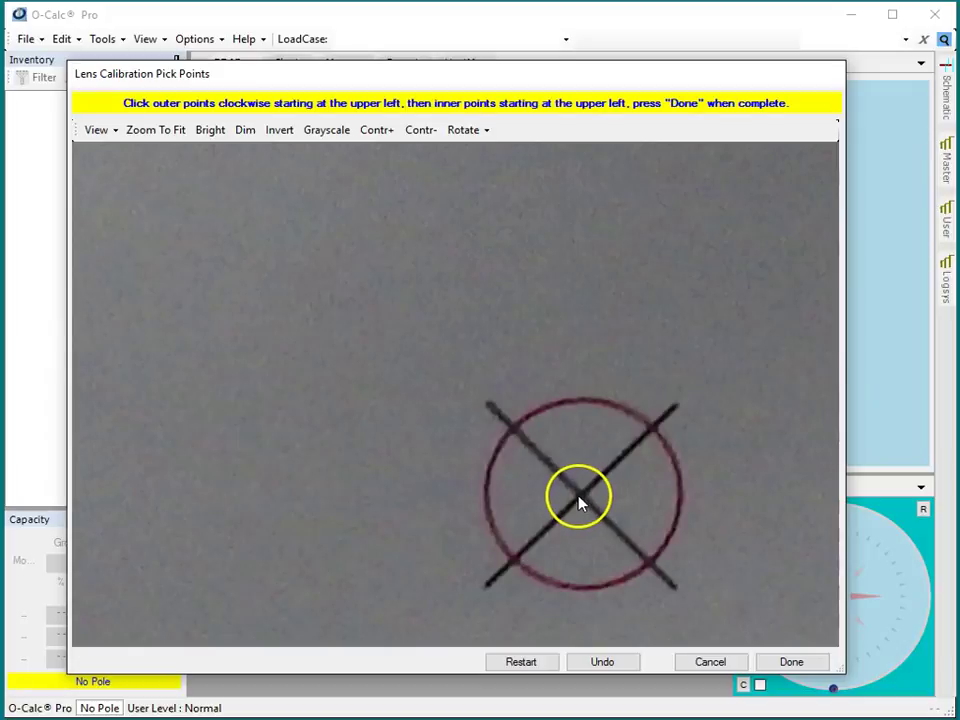
{"action": "left_click", "coordinate": [582, 496]}
{"action": "left_click_drag", "start_coordinate": [240, 519], "coordinate": [827, 521]}
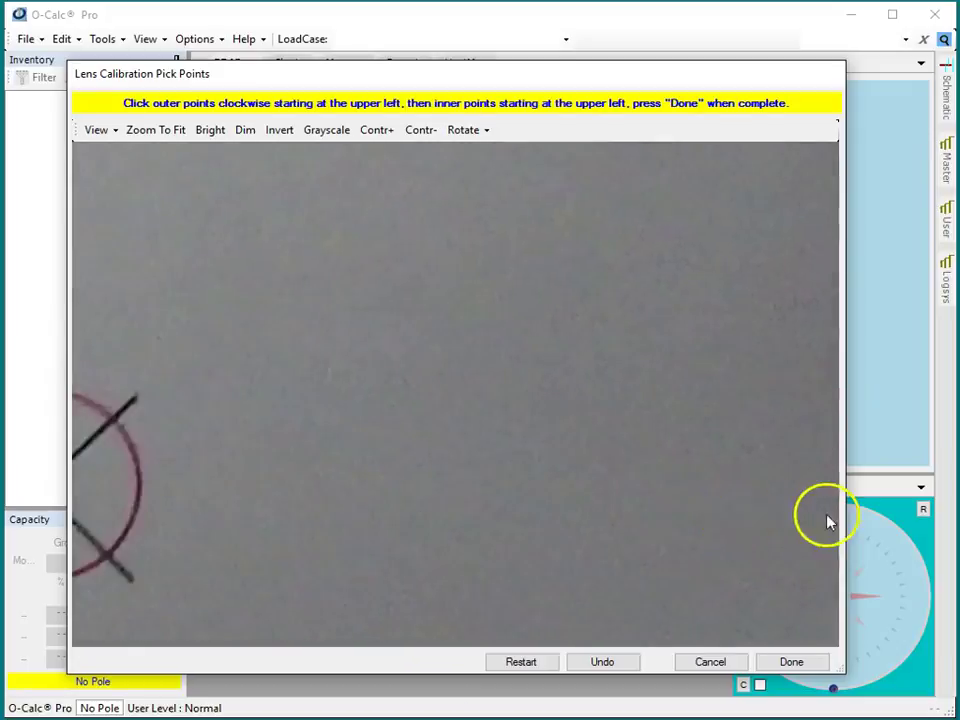
{"action": "left_click_drag", "start_coordinate": [90, 480], "coordinate": [130, 481]}
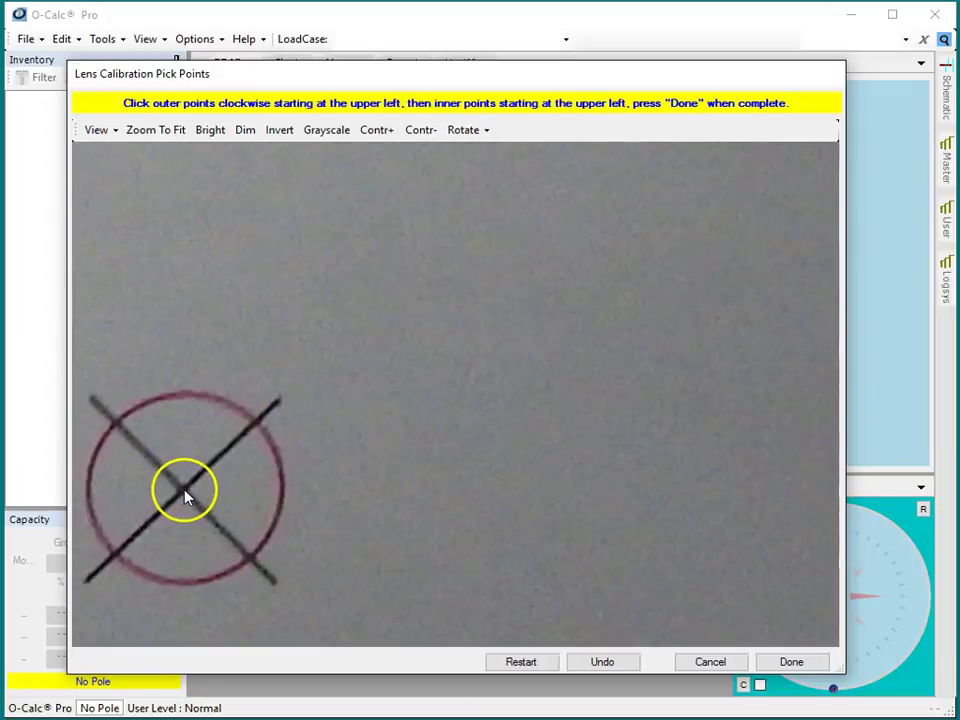
{"action": "scroll", "coordinate": [386, 508], "scroll_direction": "down", "scroll_amount": 6}
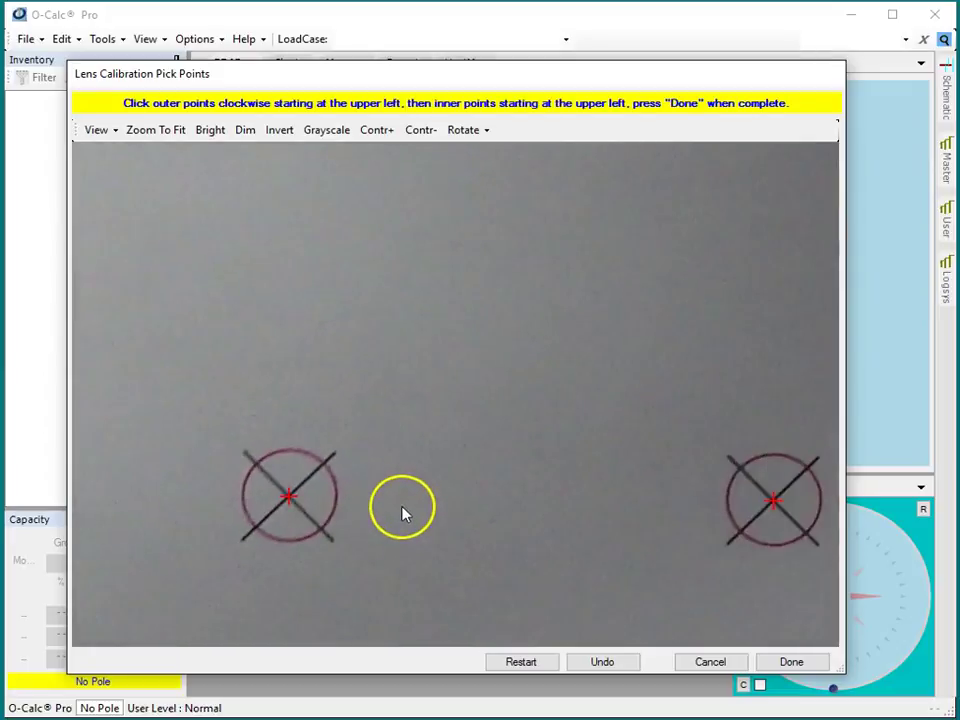
{"action": "scroll", "coordinate": [402, 513], "scroll_direction": "down", "scroll_amount": 2}
{"action": "scroll", "coordinate": [402, 513], "scroll_direction": "down", "scroll_amount": 2}
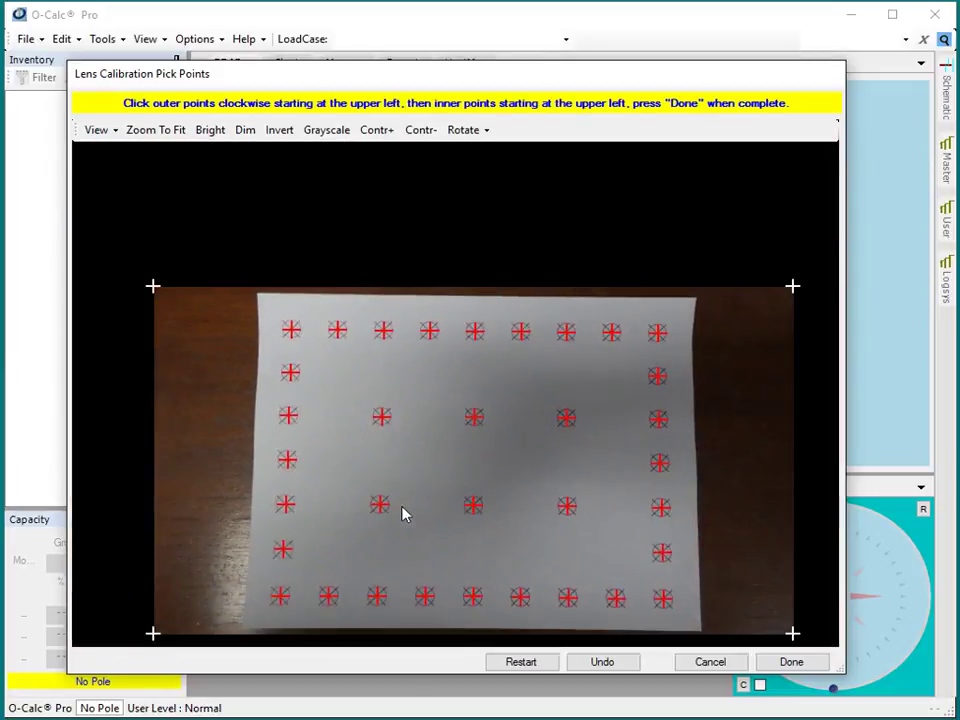
{"action": "left_click", "coordinate": [800, 664]}
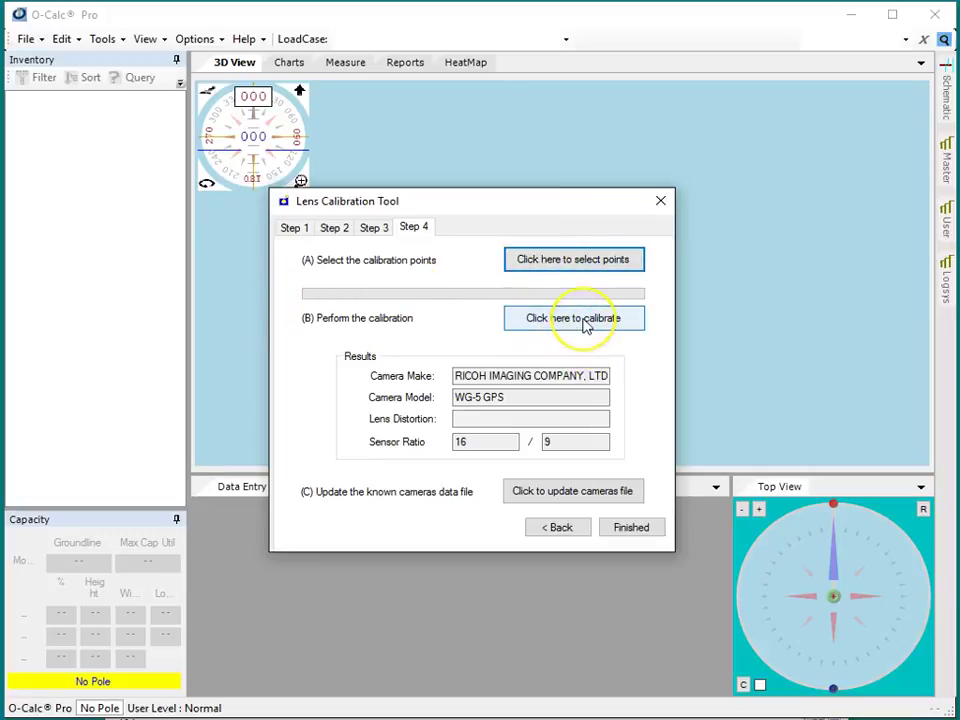
Run the calibration on the picked points and acknowledge the completion, giving lens distortion 0.0013540000
{"action": "left_click", "coordinate": [586, 322]}
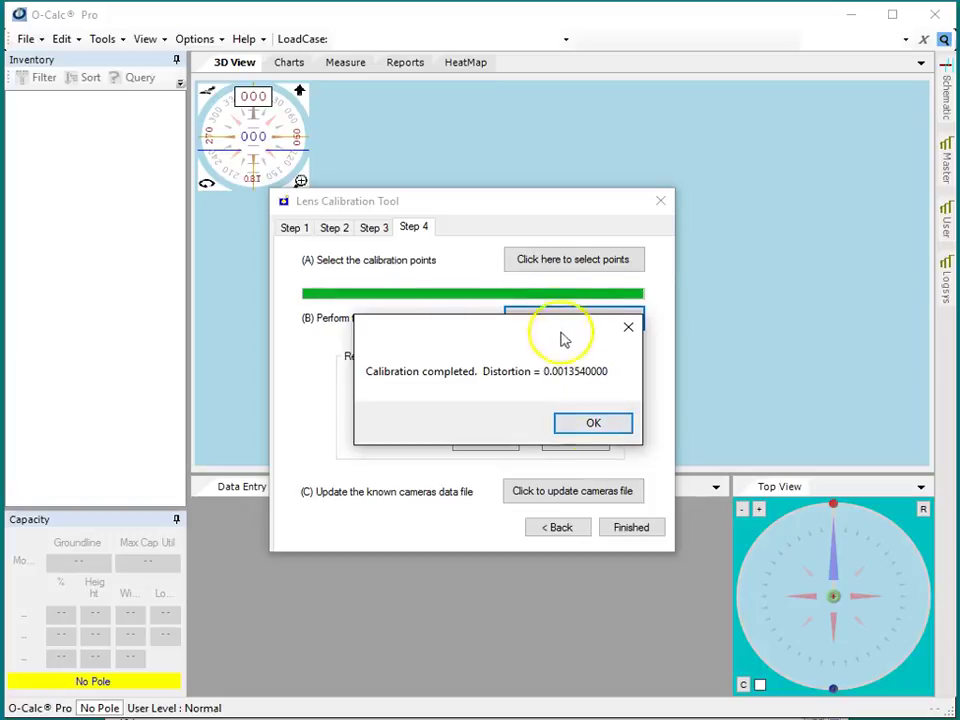
{"action": "left_click", "coordinate": [596, 422]}
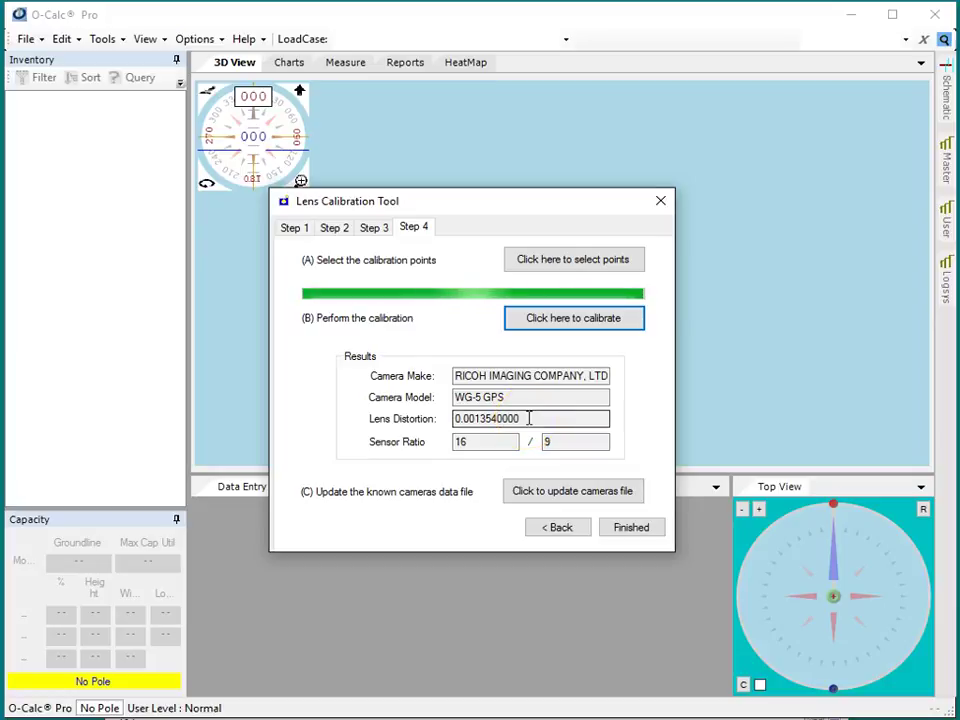
{"action": "left_click", "coordinate": [552, 445]}
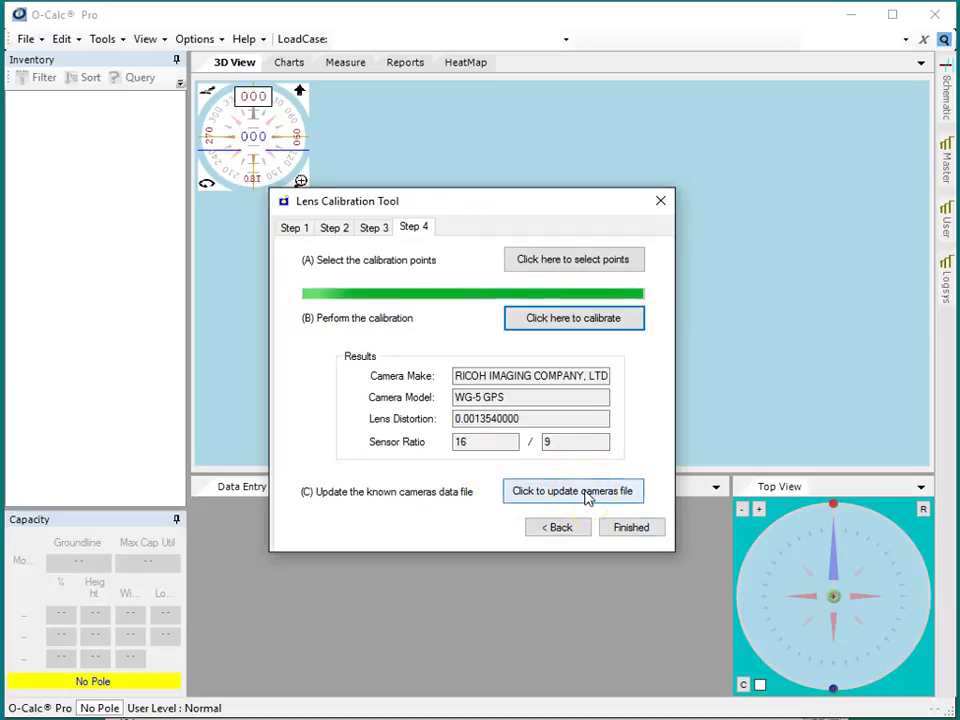
{"action": "left_click", "coordinate": [641, 536]}
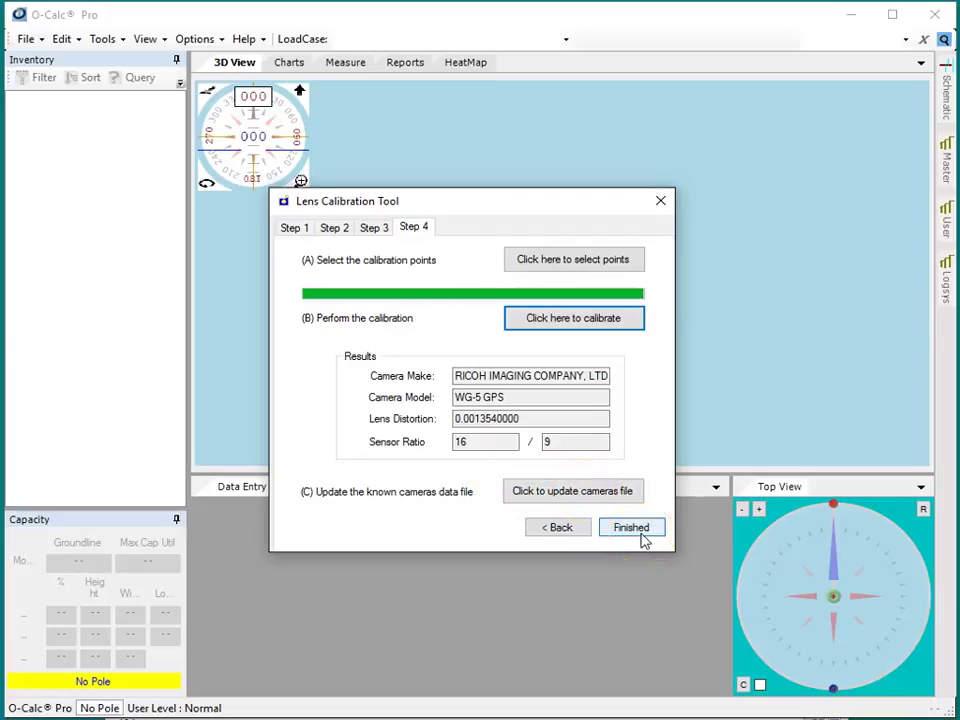
Add the RICOH WG-5 GPS to the cameras file and close the Lens Calibration Tool
{"action": "left_click", "coordinate": [545, 498]}
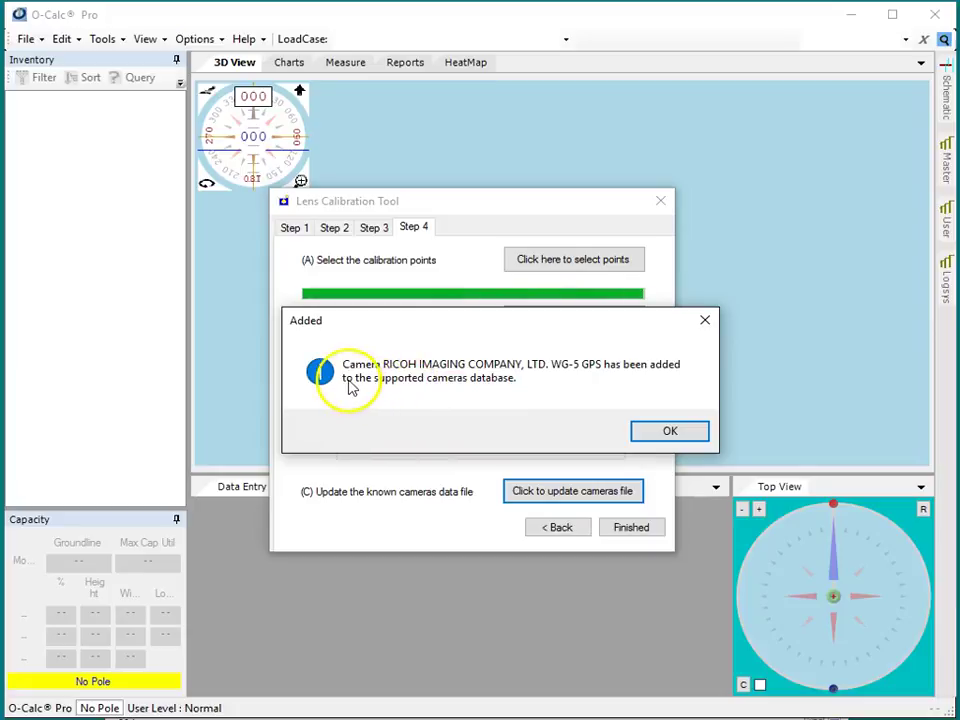
{"action": "left_click", "coordinate": [683, 426]}
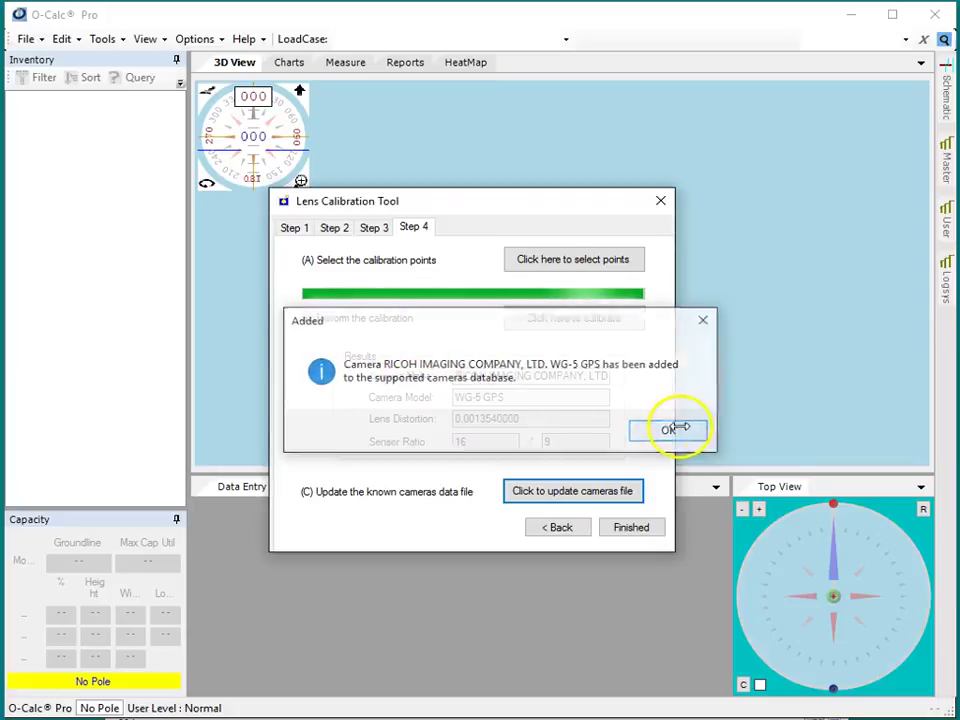
{"action": "left_click", "coordinate": [634, 528]}
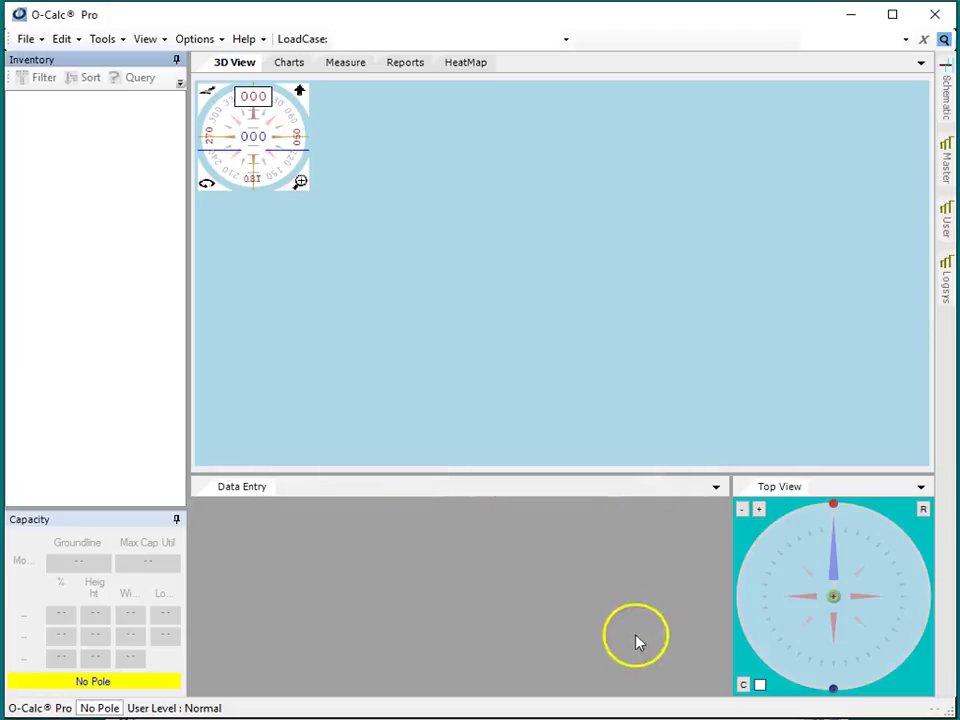
Open the Cameras and CVTs folder from Help > Folders
{"action": "left_click", "coordinate": [244, 39]}
{"action": "mouse_move", "coordinate": [300, 128]}
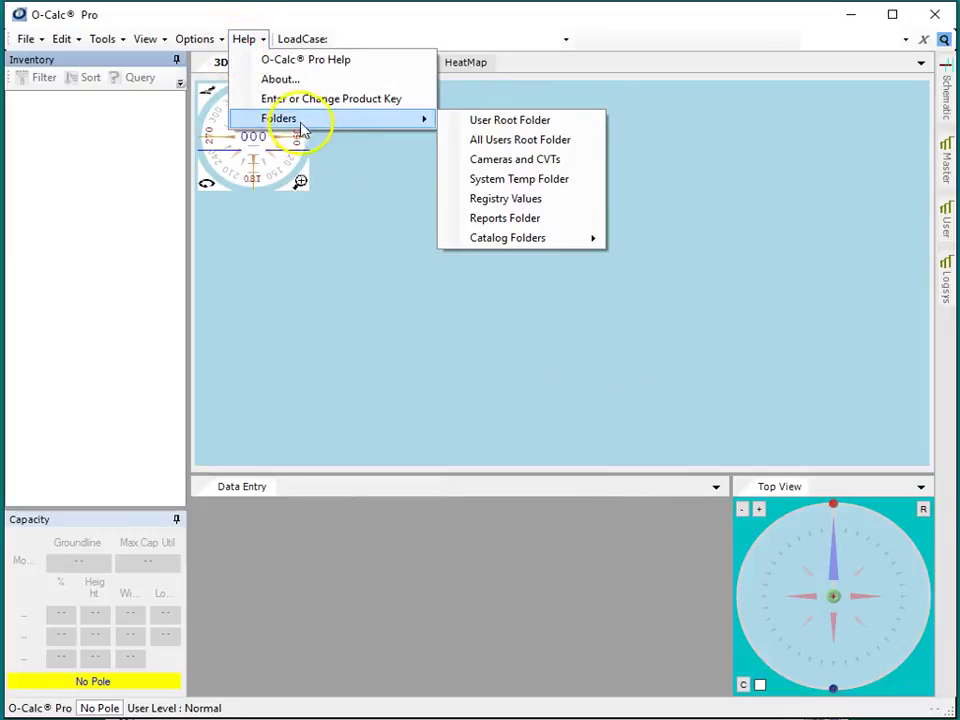
{"action": "left_click", "coordinate": [549, 159]}
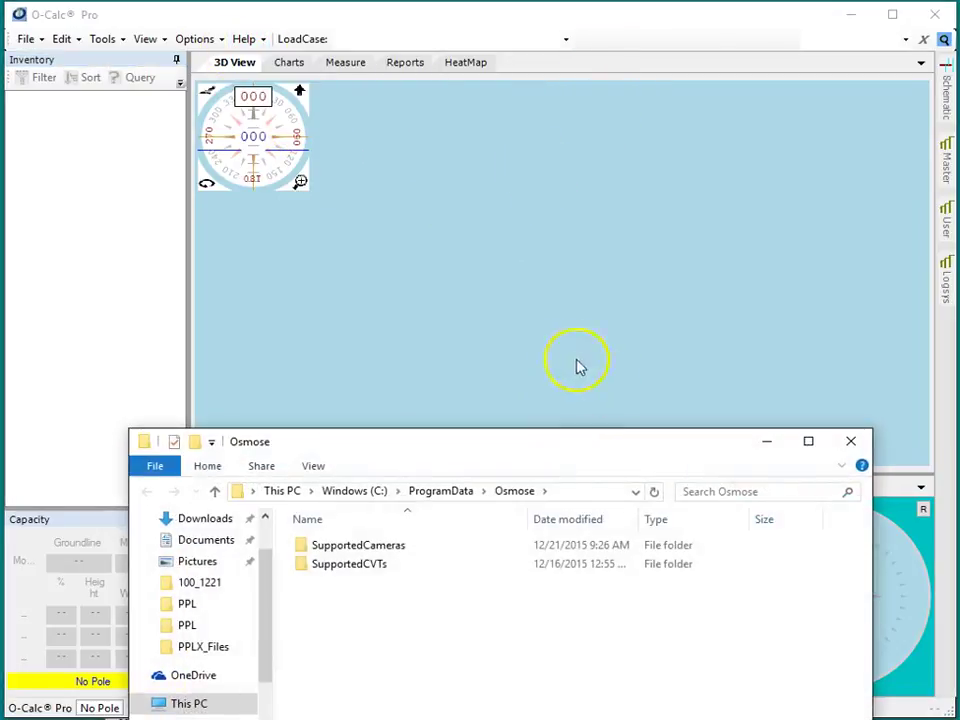
Go from SupportedCVTs back up to the Osmose folder and into SupportedCameras
{"action": "double_click", "coordinate": [354, 579]}
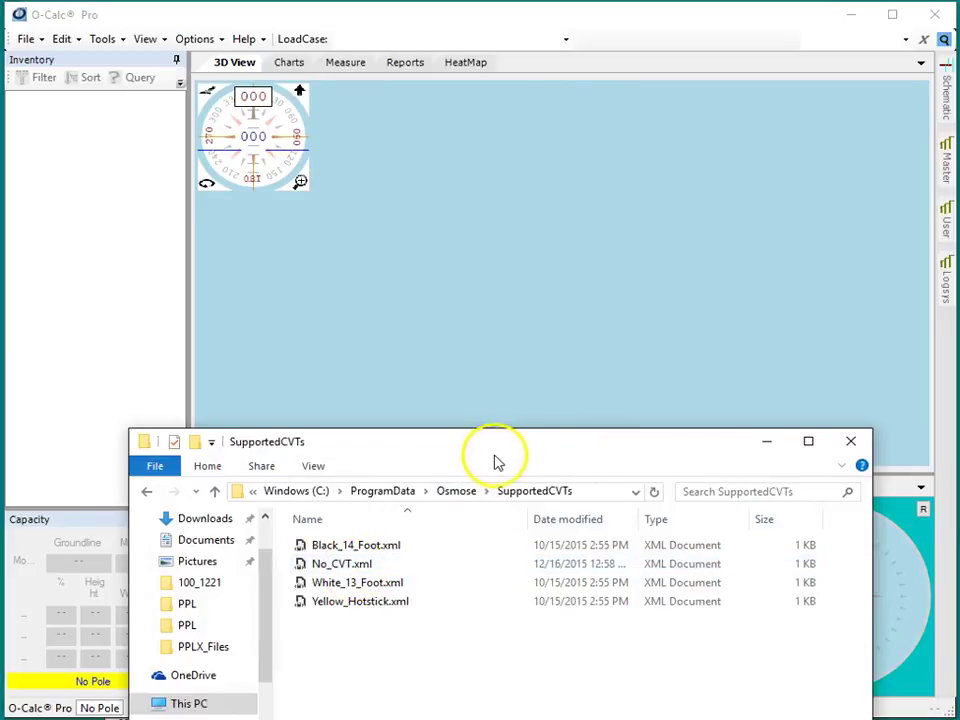
{"action": "left_click_drag", "start_coordinate": [493, 461], "coordinate": [469, 313]}
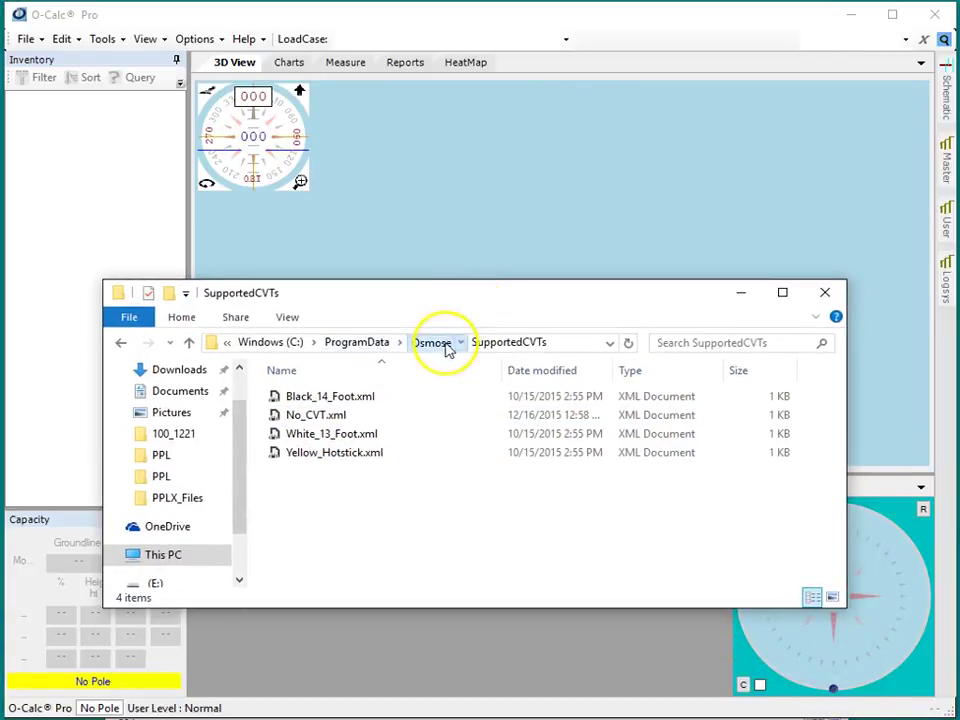
{"action": "left_click", "coordinate": [440, 345]}
{"action": "double_click", "coordinate": [343, 396]}
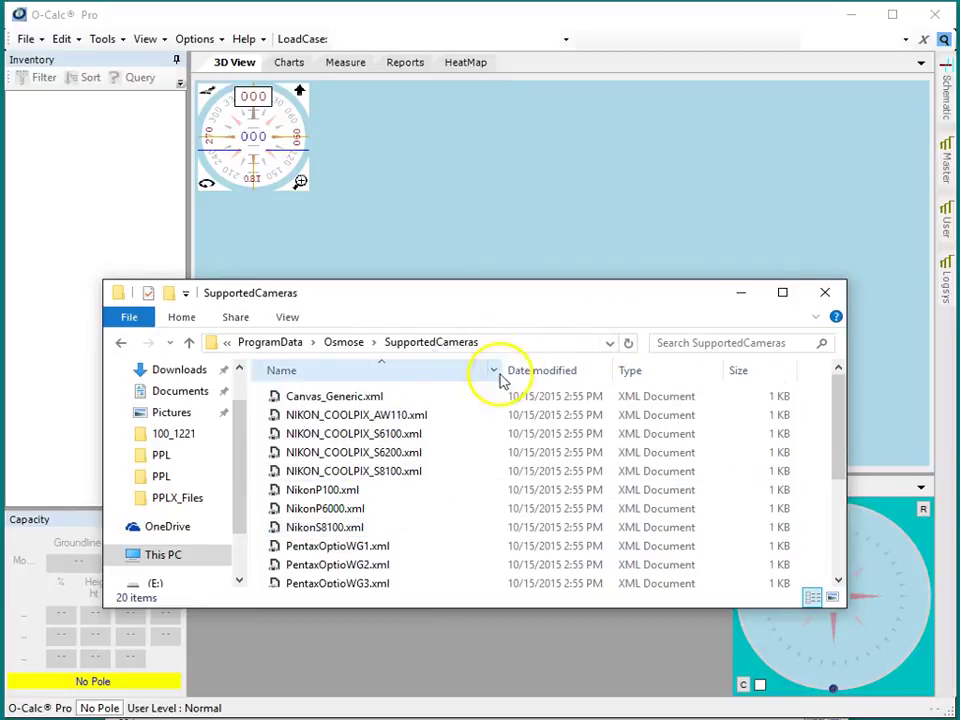
Widen the Name column, find RICOH_IMAGING_COMPANY__LTD__WG_5_GPS.xml, then close File Explorer
{"action": "left_click_drag", "start_coordinate": [510, 372], "coordinate": [645, 373]}
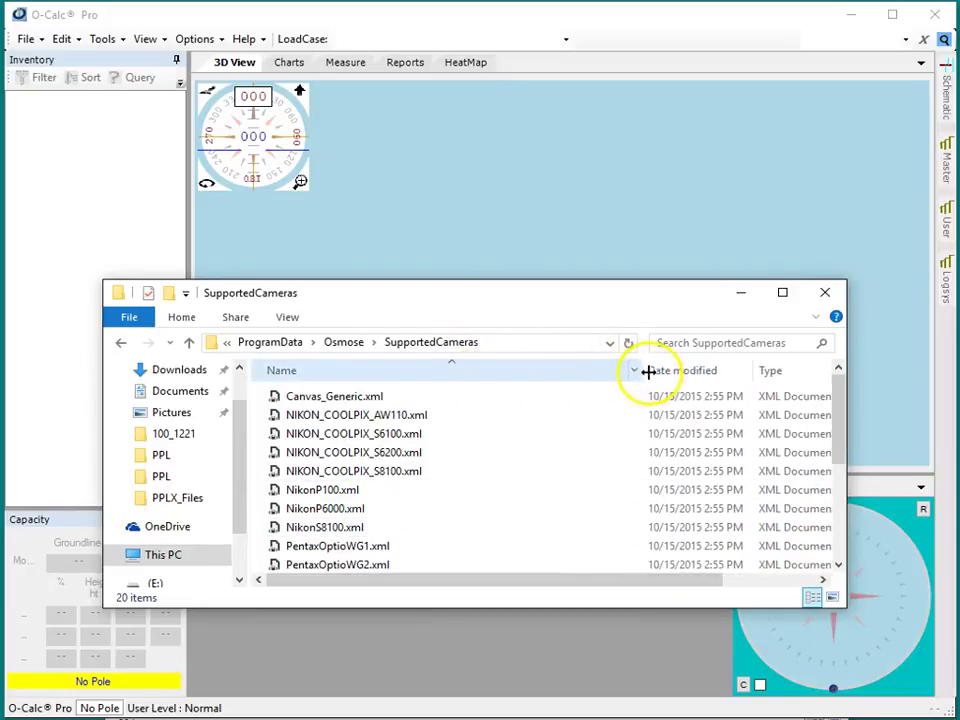
{"action": "left_click_drag", "start_coordinate": [836, 439], "coordinate": [840, 530]}
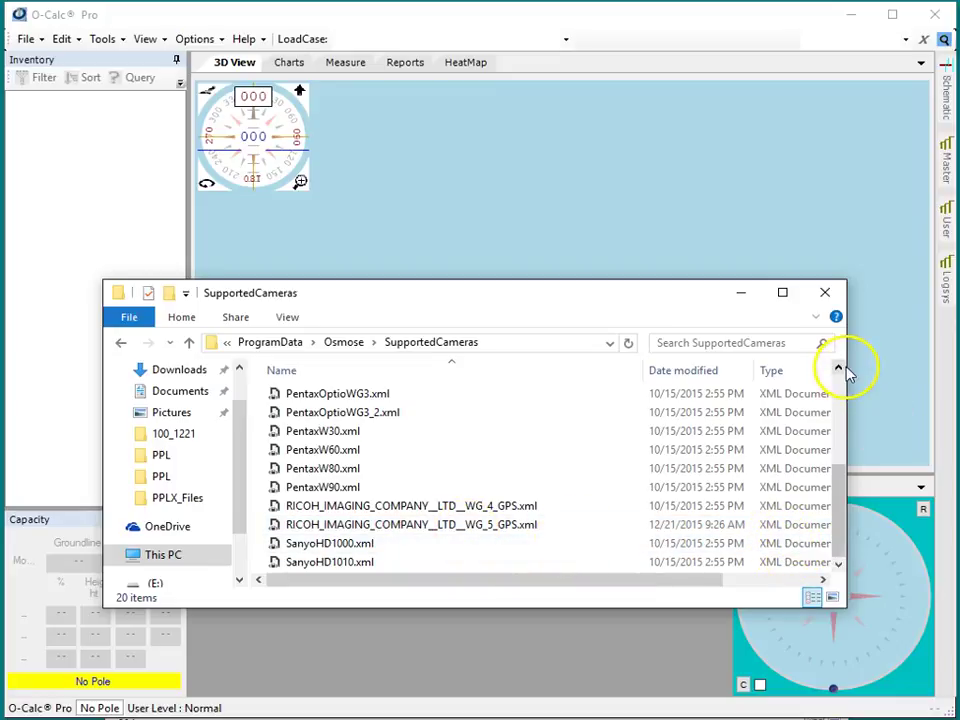
{"action": "left_click", "coordinate": [826, 293]}
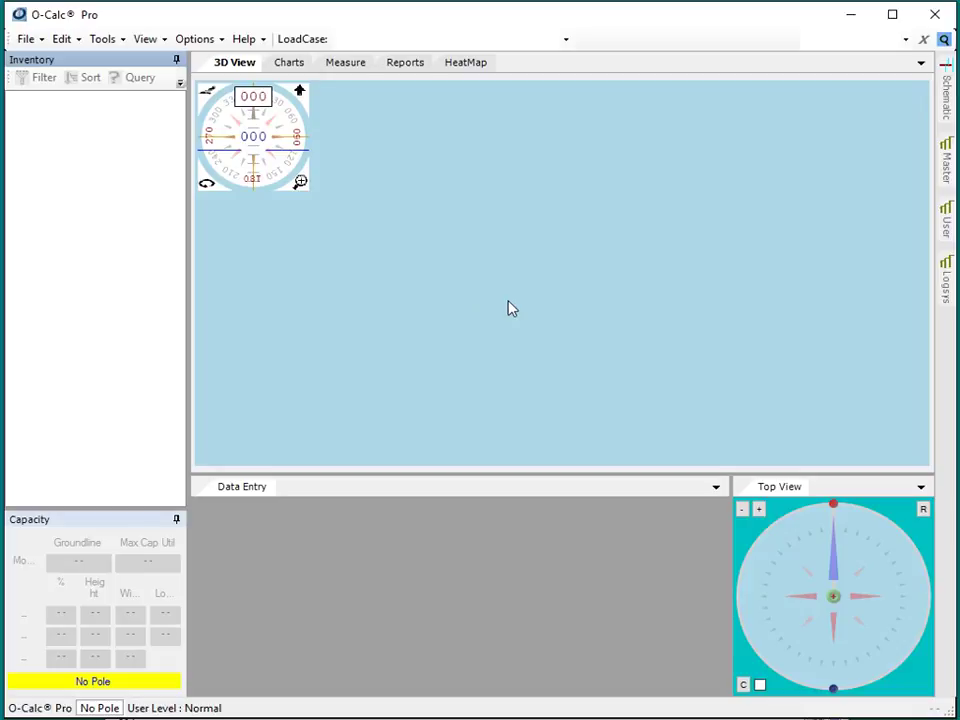
{"action": "mouse_move", "coordinate": [510, 308]}
{"action": "left_mouse_down"}
{"action": "mouse_move", "coordinate": [432, 380]}
{"action": "mouse_move", "coordinate": [405, 377]}
{"action": "mouse_move", "coordinate": [334, 420]}
{"action": "left_mouse_up"}
{"action": "mouse_move", "coordinate": [335, 428]}
{"action": "left_mouse_down"}
{"action": "mouse_move", "coordinate": [474, 437]}
{"action": "mouse_move", "coordinate": [527, 339]}
{"action": "mouse_move", "coordinate": [503, 360]}
{"action": "left_mouse_up"}
{"action": "left_click_drag", "start_coordinate": [652, 330], "coordinate": [652, 330]}
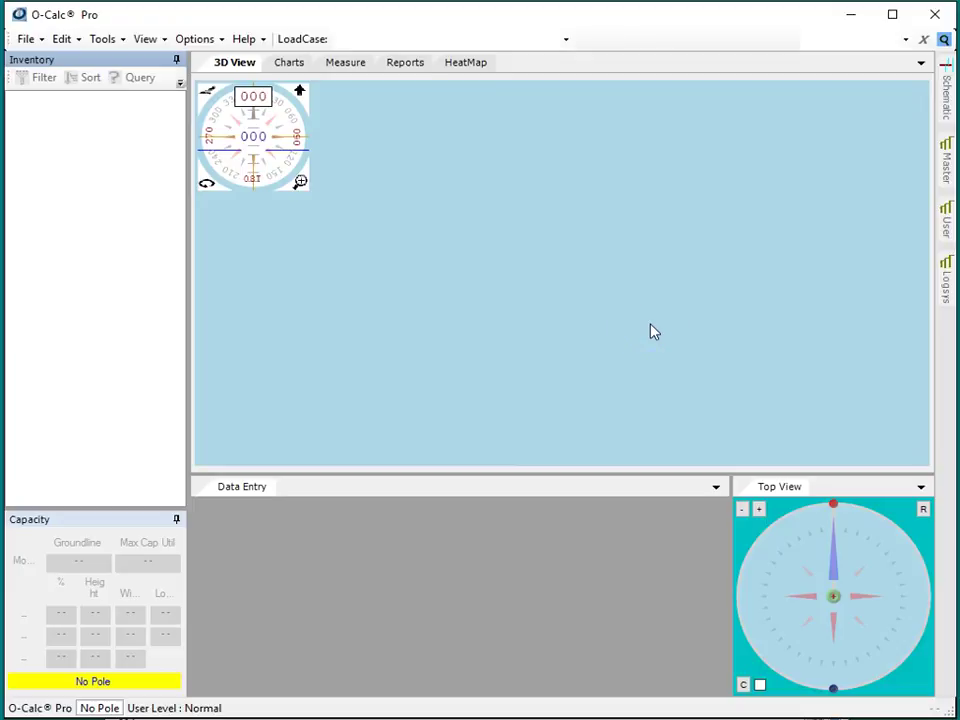